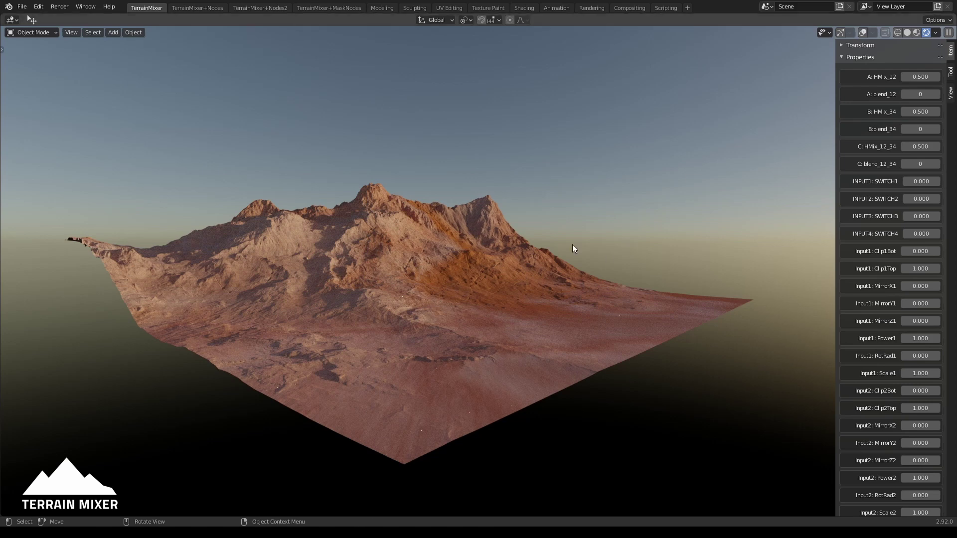
- Set the terrain's A: HMix_12 value to 0.700
left_click_drag(920, 77, 956, 77)
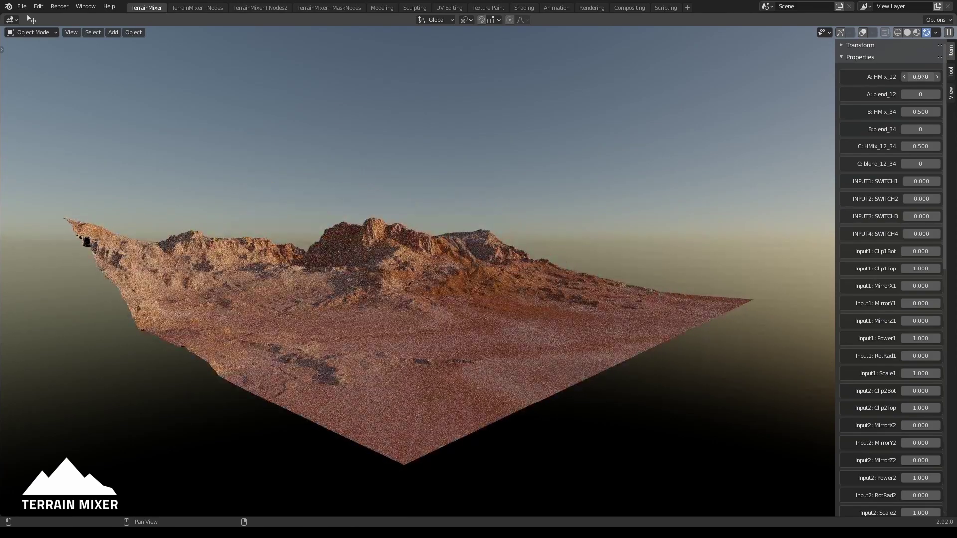
left_click_drag(920, 77, 912, 77)
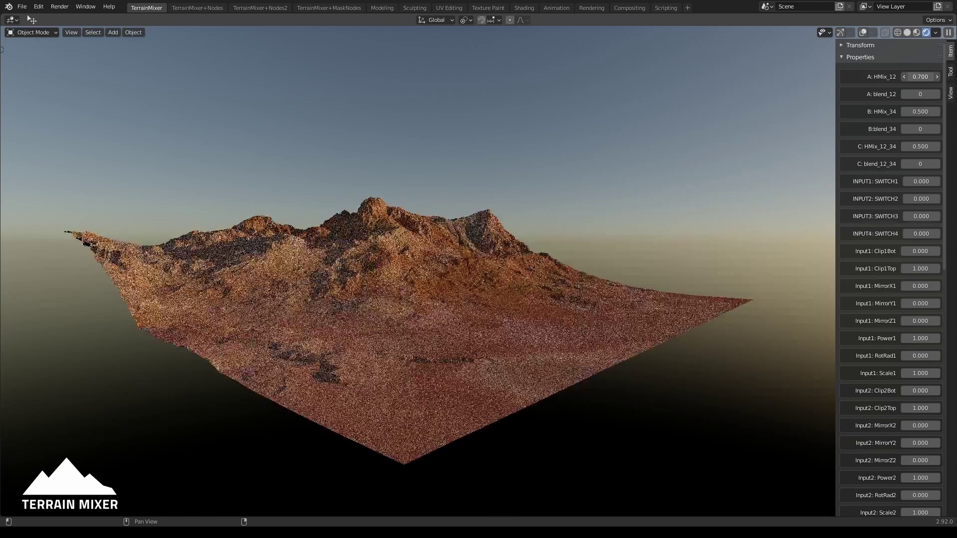
- In the TerrainMixer+Nodes workspace, connect both FastShade shader outputs to the two Shader inputs of the Snow/Sand + Terrain Color node
left_click(194, 8)
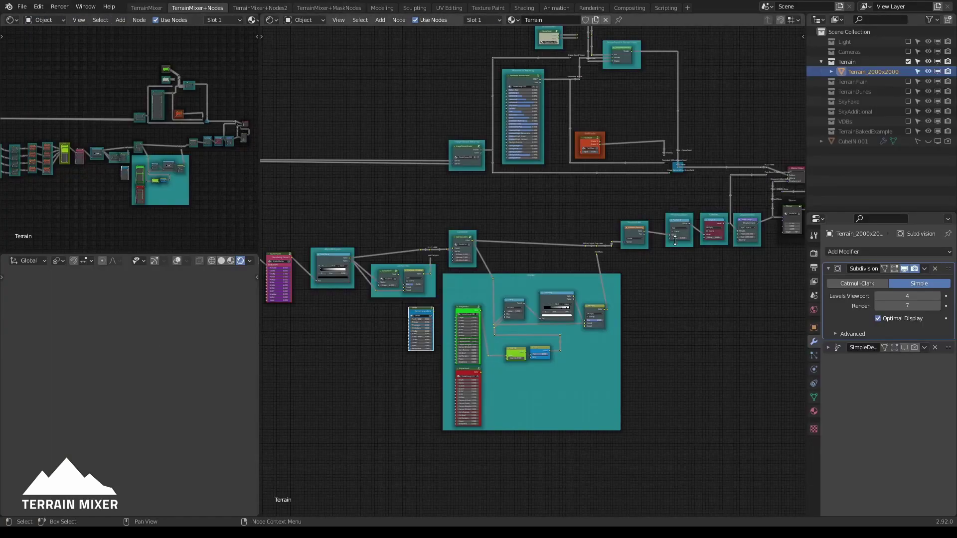
middle_click_drag(697, 136, 578, 240)
scroll(628, 193, "up", 2)
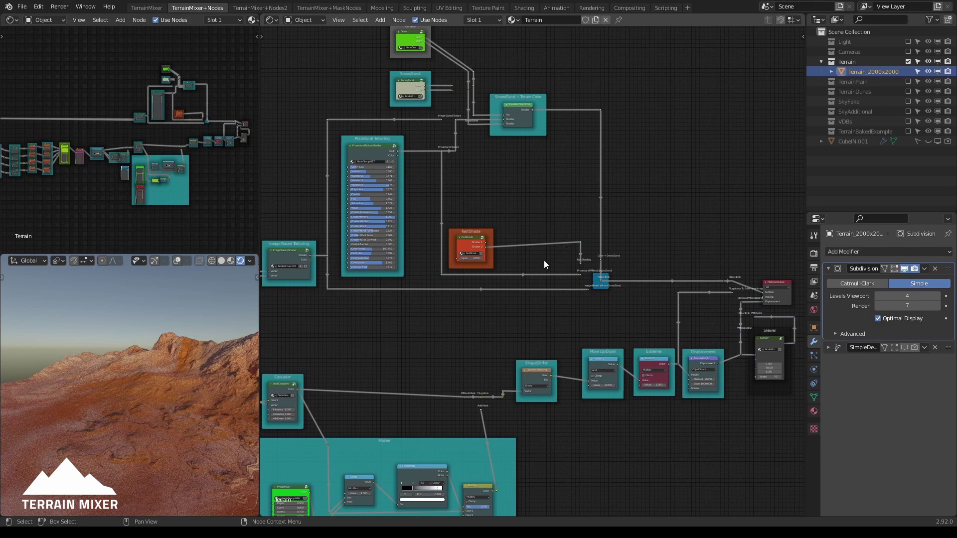
scroll(541, 256, "up", 1)
middle_click_drag(492, 143, 557, 271)
scroll(557, 271, "up", 1)
scroll(558, 273, "up", 2)
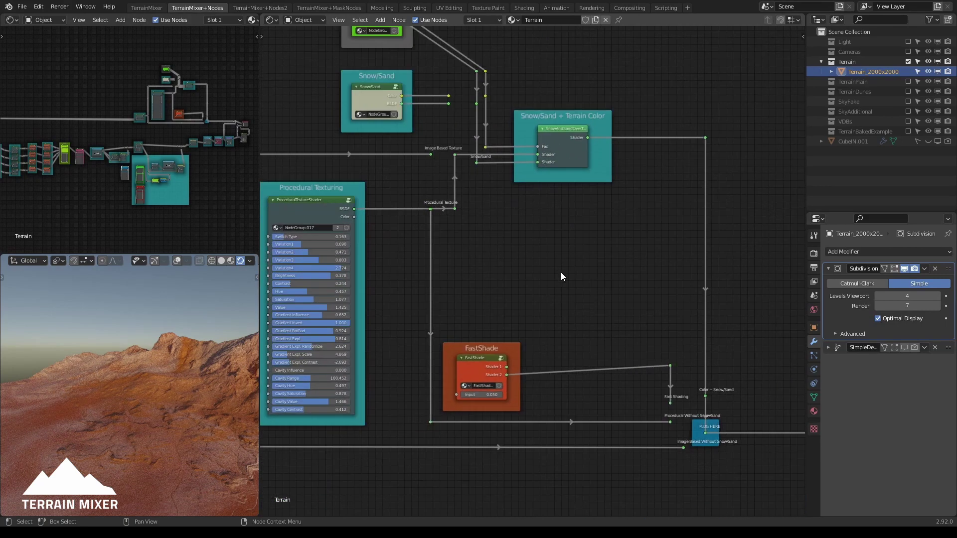
left_click_drag(502, 393, 539, 143)
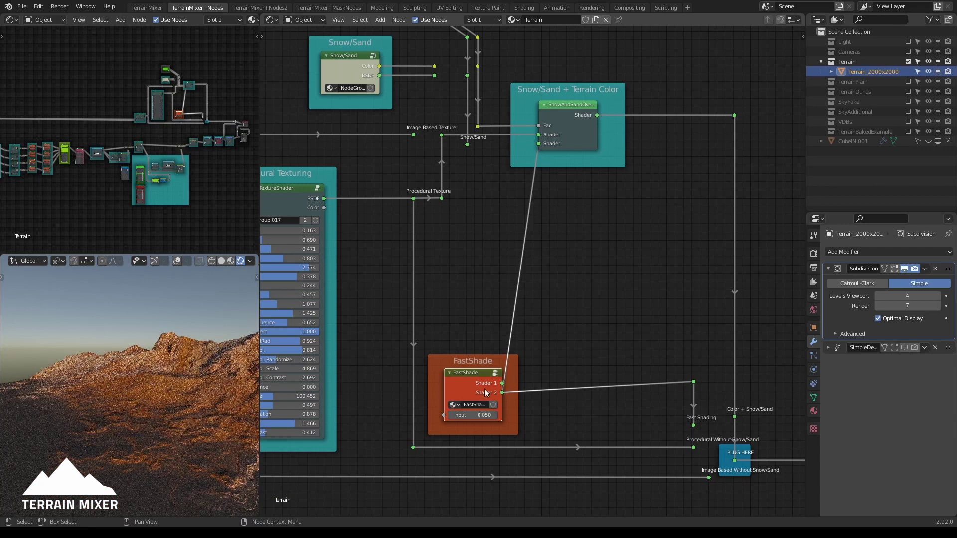
left_click_drag(501, 383, 537, 133)
- Enter the FastShade node group and change the lower Diffuse BSDF color to bright blue
left_click(463, 390)
key("Tab")
left_click(473, 288)
left_click(498, 175)
left_click_drag(534, 203, 533, 181)
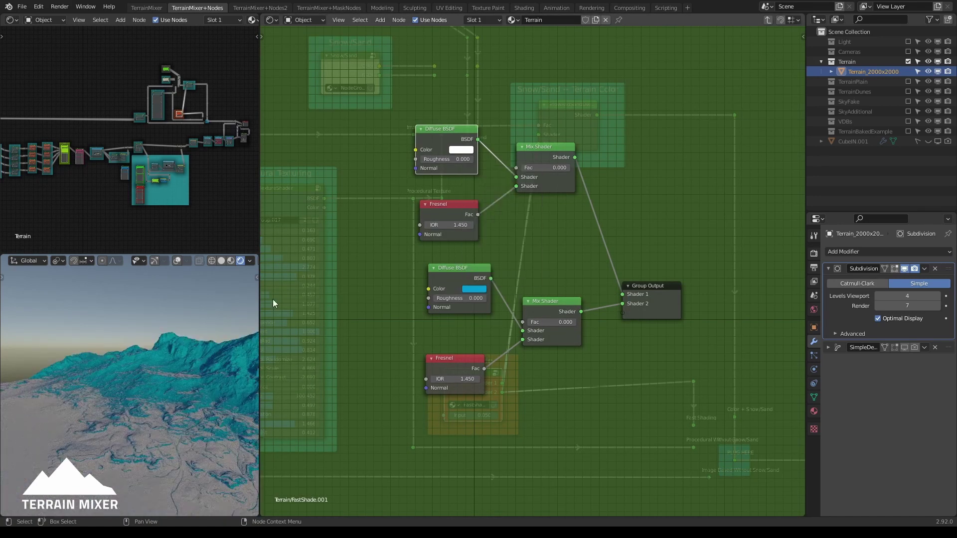
- Return to the TerrainMixer workspace and set A: blend_12 to 1
left_click(146, 7)
middle_click_drag(440, 315, 593, 278)
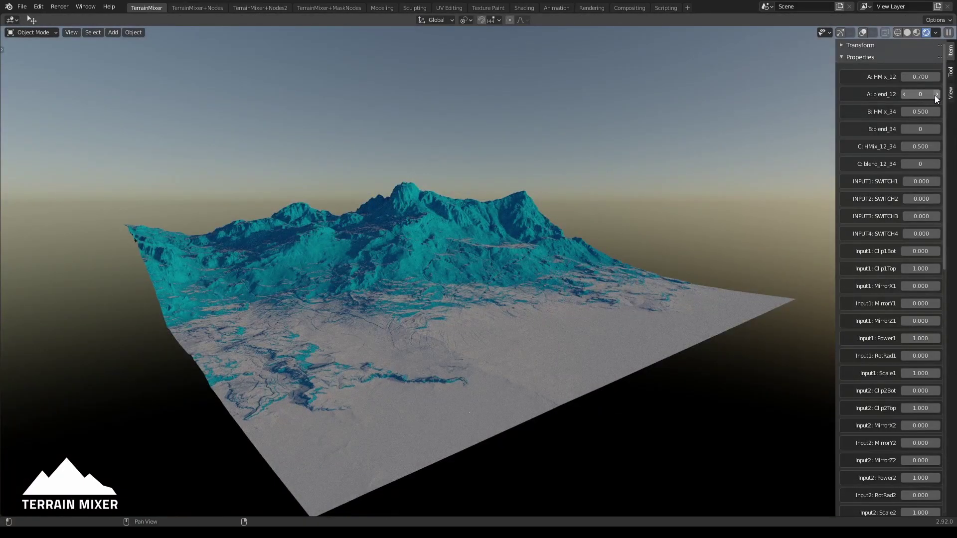
left_click(935, 94)
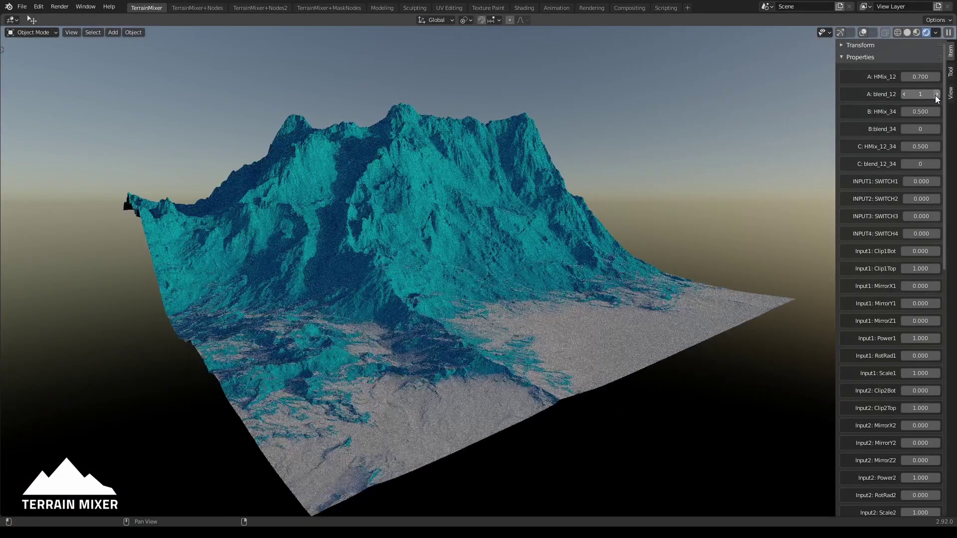
middle_click_drag(748, 163, 731, 189)
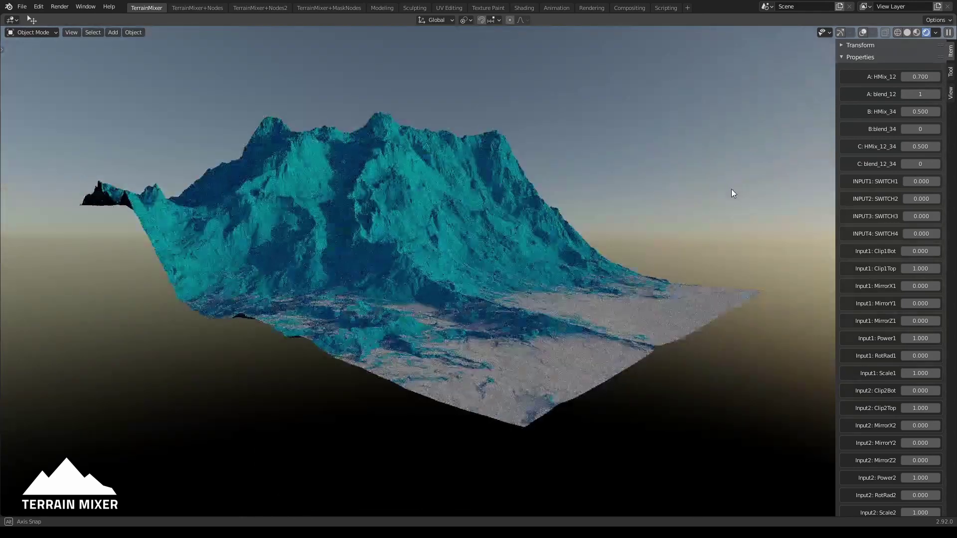
middle_click_drag(732, 189, 721, 189)
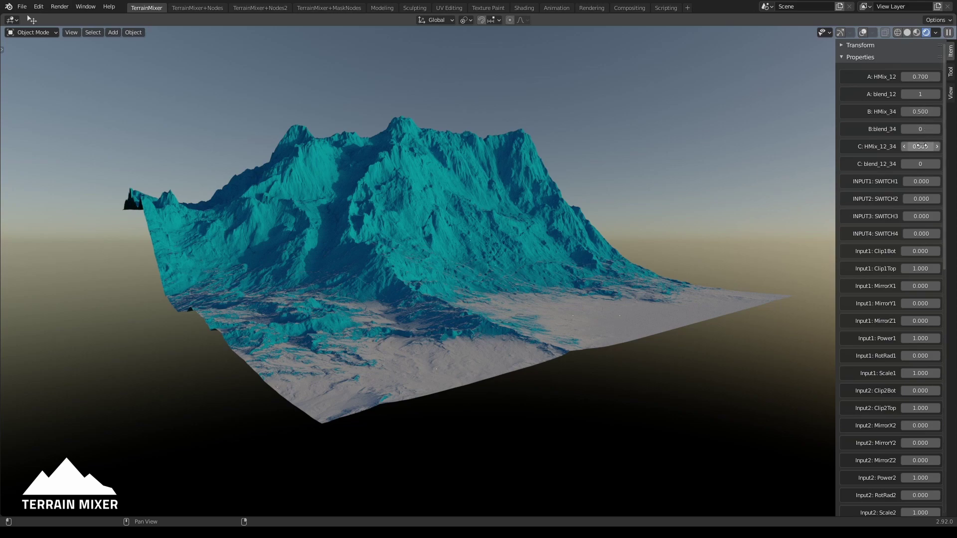
- Set C: HMix_12_34 to 0.640 and C: blend_12_34 to 1
left_click_drag(920, 147, 935, 146)
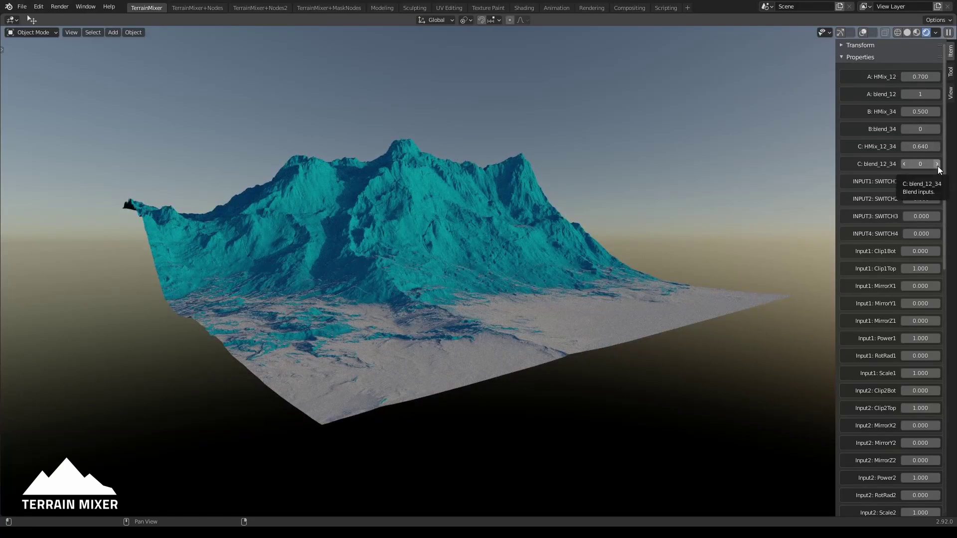
left_click(936, 165)
mouse_move(617, 175)
middle_mouse_down()
mouse_move(554, 187)
mouse_move(592, 184)
mouse_move(590, 192)
mouse_move(598, 159)
mouse_move(643, 171)
mouse_move(630, 160)
mouse_move(632, 180)
middle_mouse_up()
middle_click_drag(645, 279, 669, 287)
- Set the first input's MirrorY1 value to 0.100
left_click_drag(925, 306, 946, 306)
middle_click_drag(663, 311, 633, 232)
left_click_drag(915, 304, 900, 304)
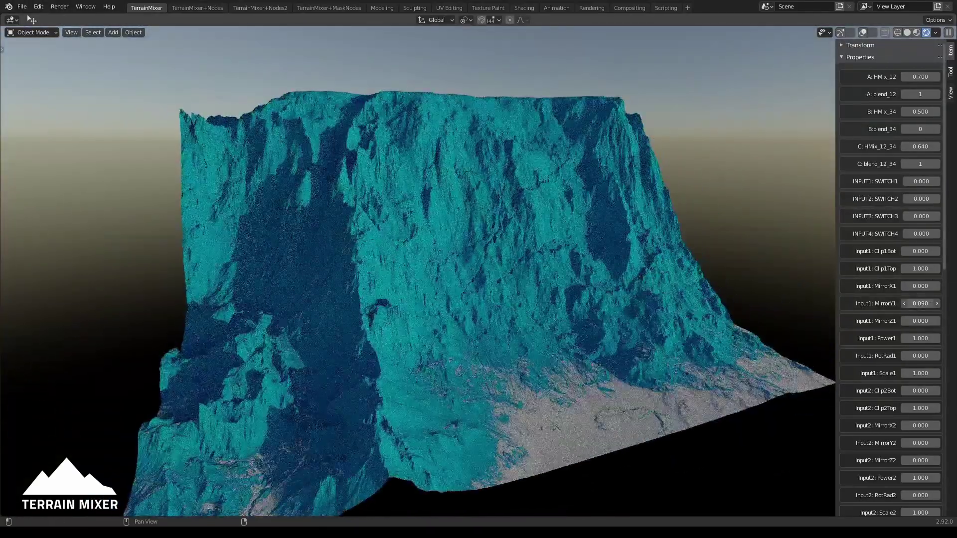
- Lower the first input's Clip1Top value to 0.230 and check the terrain's new shape
left_click_drag(919, 269, 832, 272)
middle_click_drag(637, 295, 678, 280)
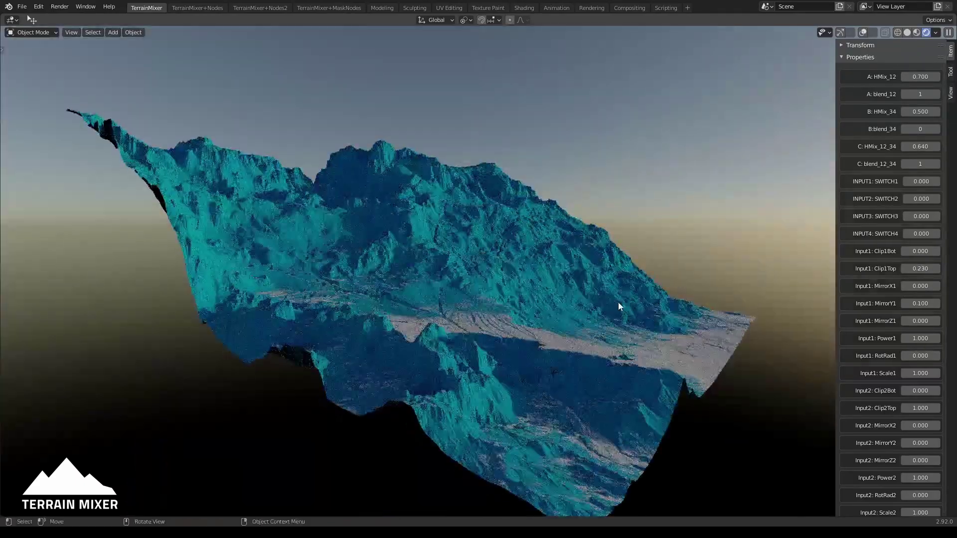
middle_click_drag(507, 339, 471, 356)
scroll(294, 280, "up", 2)
middle_click_drag(319, 278, 459, 312)
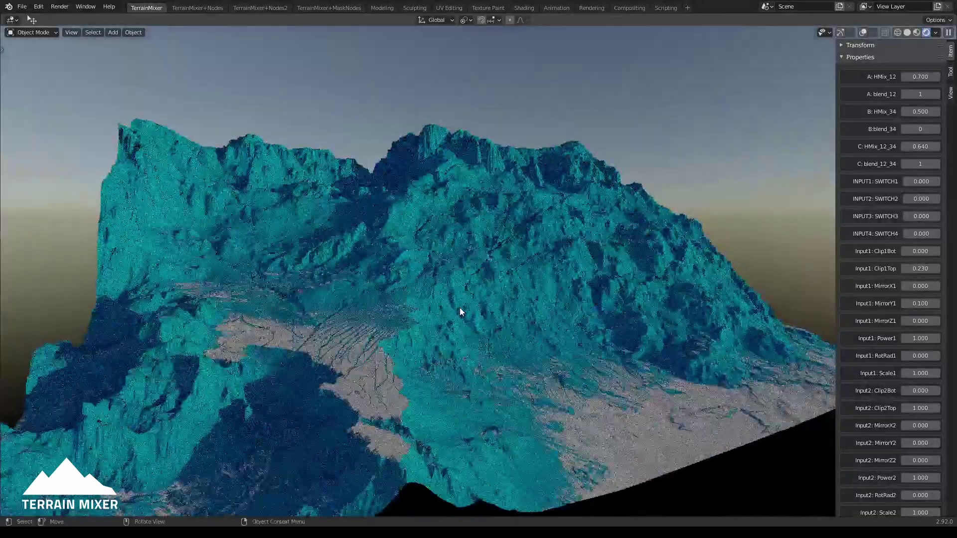
scroll(468, 306, "down", 5)
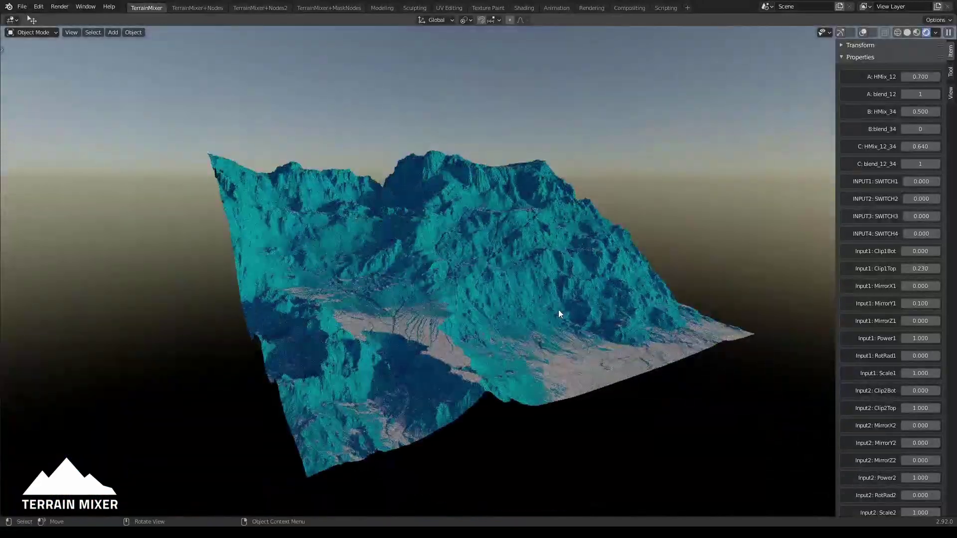
middle_click_drag(557, 314, 489, 309)
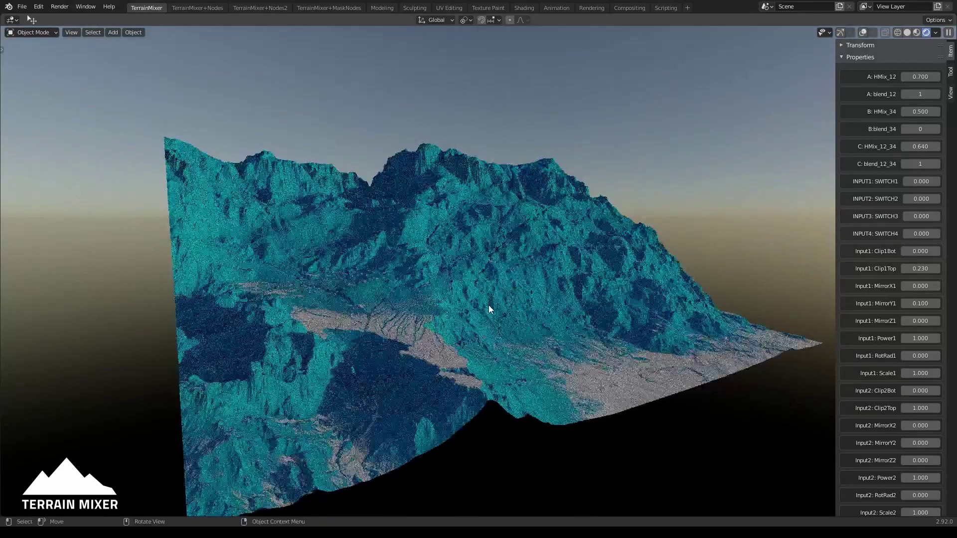
- Go back to the TerrainMixer+Nodes workspace and leave the FastShade group to show the main terrain node tree
left_click(206, 6)
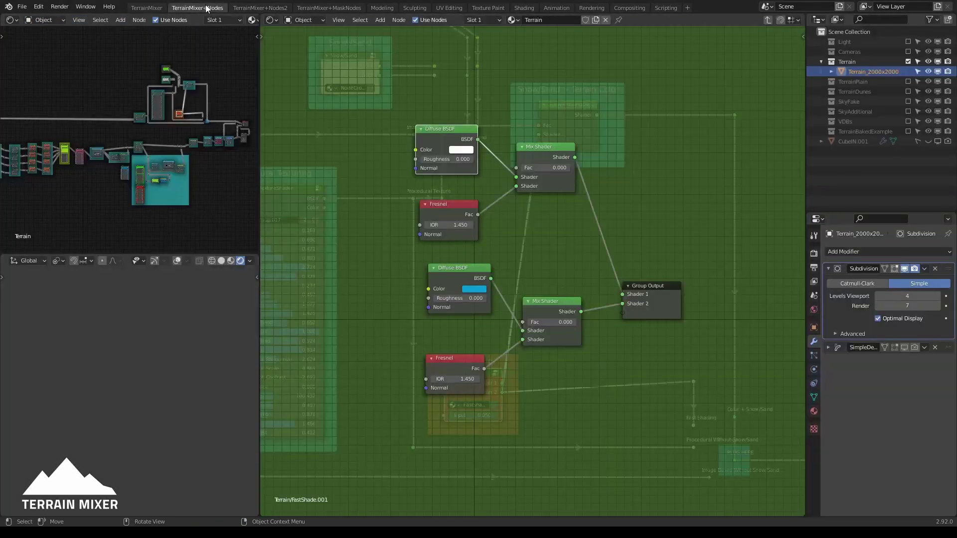
key("Tab")
scroll(611, 308, "down", 1)
middle_click_drag(500, 307, 596, 327)
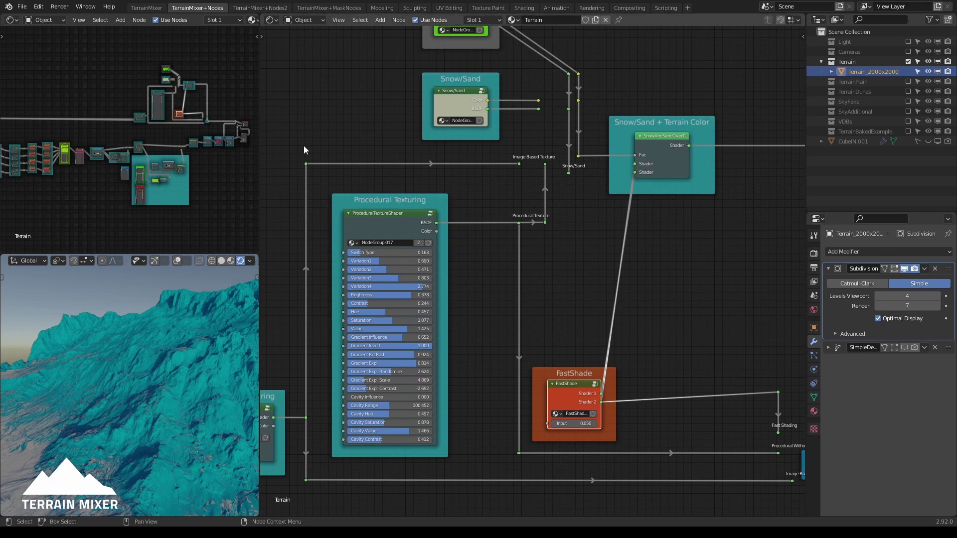
- Return to the TerrainMixer workspace and save the Blender file
left_click(145, 9)
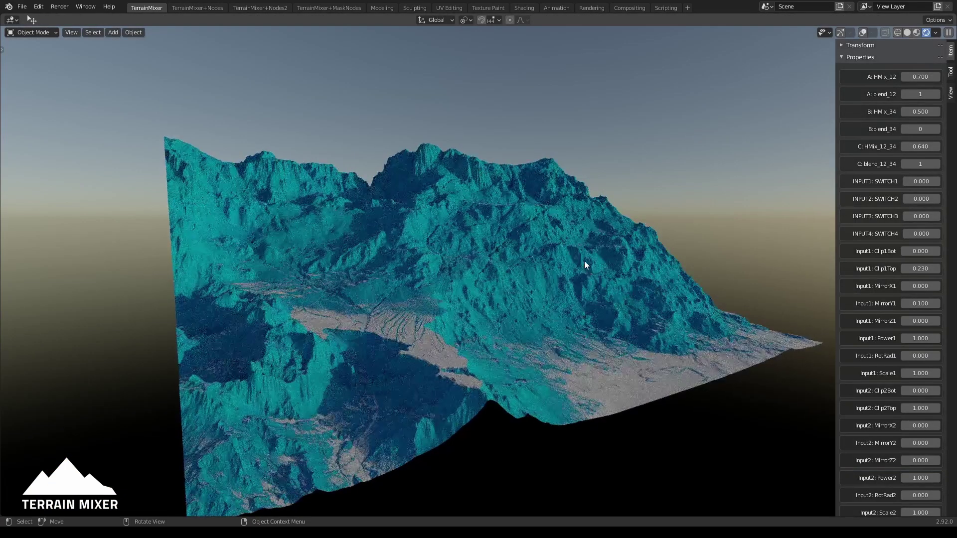
mouse_move(584, 261)
middle_mouse_down()
mouse_move(596, 261)
mouse_move(587, 256)
middle_mouse_up()
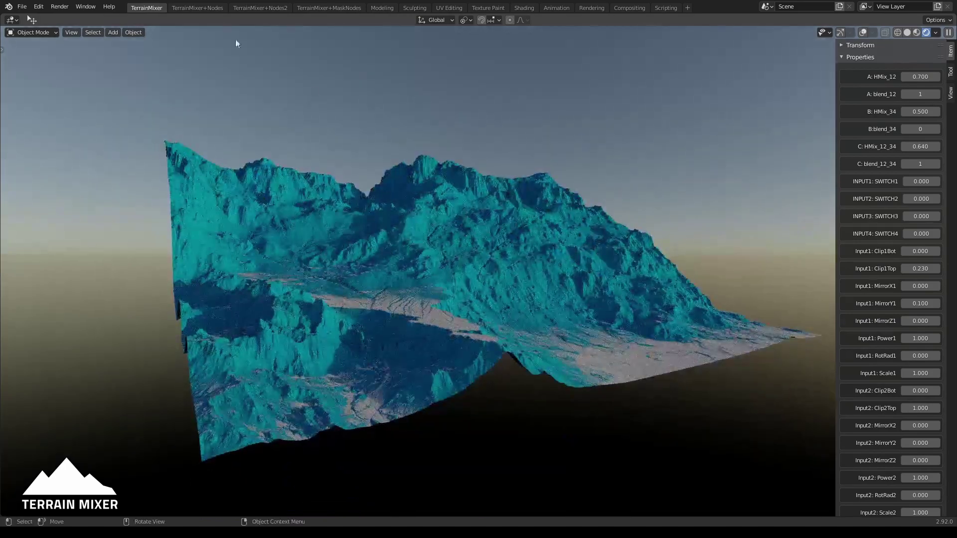
left_click(21, 7)
left_click(54, 82)
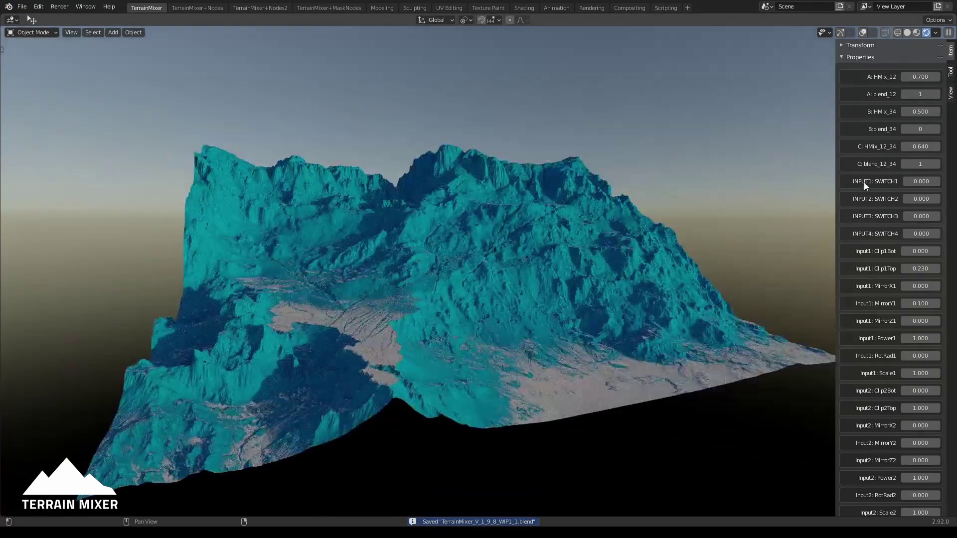
- Set C: HMix_12_34 to 0.760 and C: blend_12_34 to 10, and save the file again
left_click_drag(907, 164, 940, 164)
middle_click_drag(563, 234, 599, 261)
key("ctrl+s")
scroll(529, 247, "up", 1)
scroll(566, 245, "down", 5)
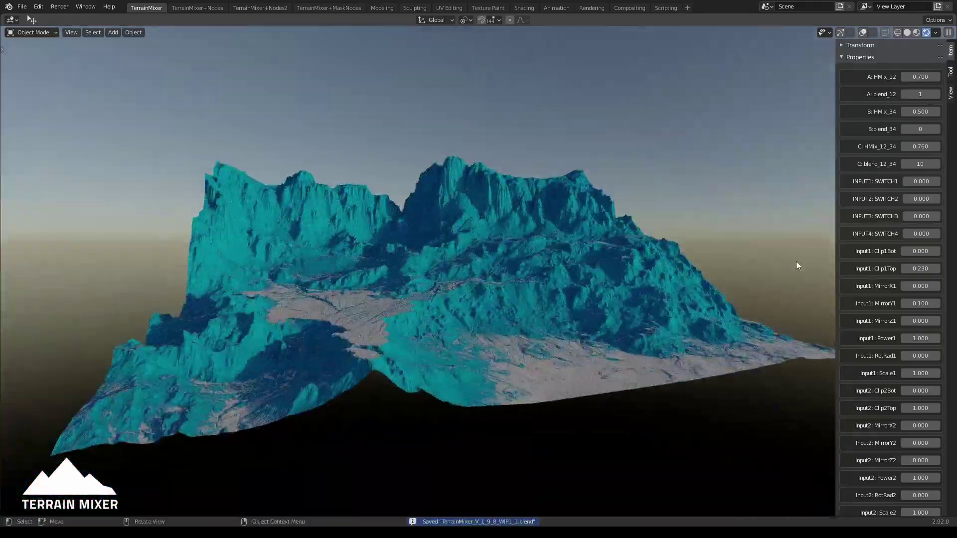
- Set the ScatterMaster Scale to 0.710 and its Soften value to -0.620
scroll(923, 295, "down", 20)
left_click_drag(922, 418, 908, 418)
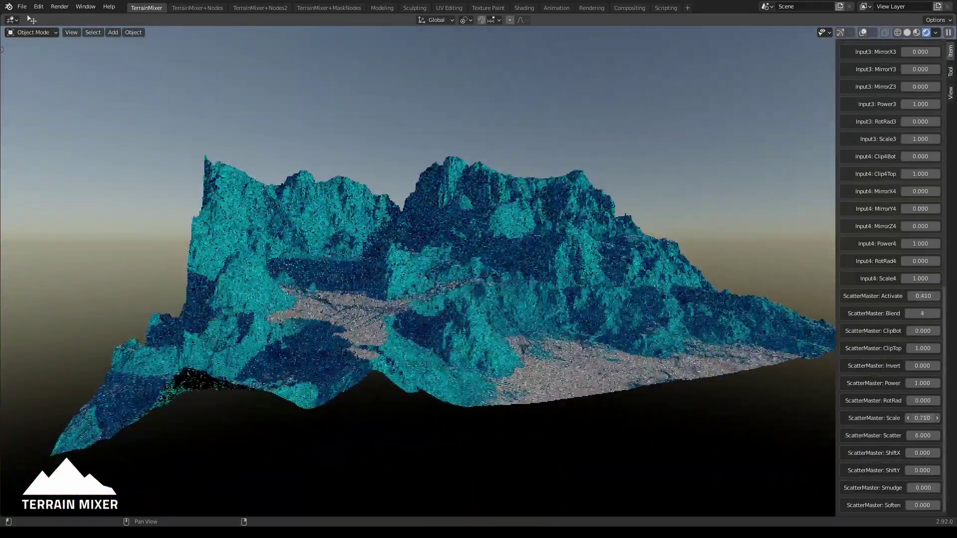
left_click_drag(922, 505, 892, 505)
mouse_move(582, 313)
middle_mouse_down()
mouse_move(637, 321)
mouse_move(584, 318)
middle_mouse_up()
- Set C: HMix_12_34 to 0.880 and raise INPUT4: SWITCH4 to 0.570
scroll(901, 297, "up", 20)
left_click_drag(920, 147, 914, 147)
left_click_drag(920, 233, 936, 233)
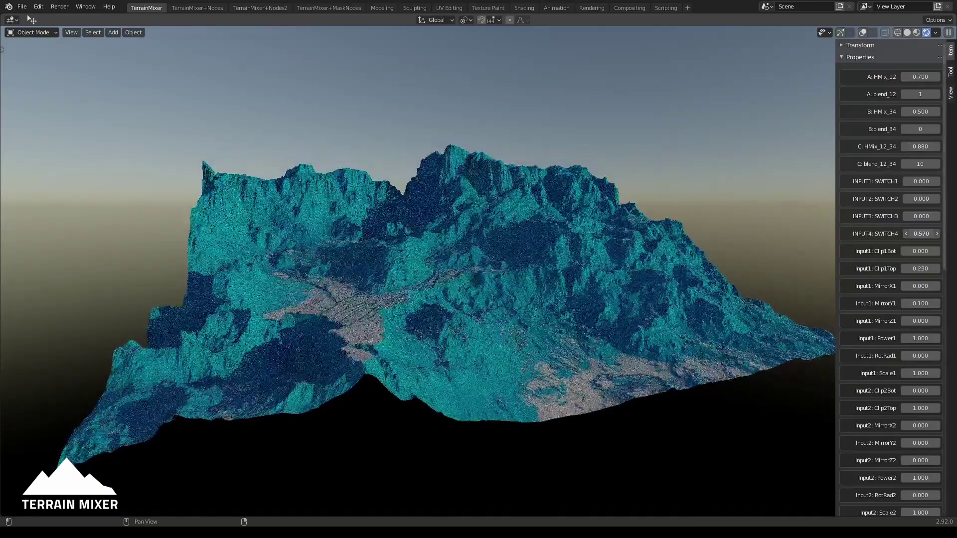
- Set C: blend_12_34 to 0 and view the terrain from another side
left_click(924, 164)
type("0")
key("Return")
middle_click_drag(548, 219, 478, 209)
- Set the ScatterMaster RotRad to 0.840 and its ClipTop to 0.330
scroll(900, 385, "down", 20)
left_click_drag(919, 403, 940, 403)
middle_click_drag(557, 389, 661, 357)
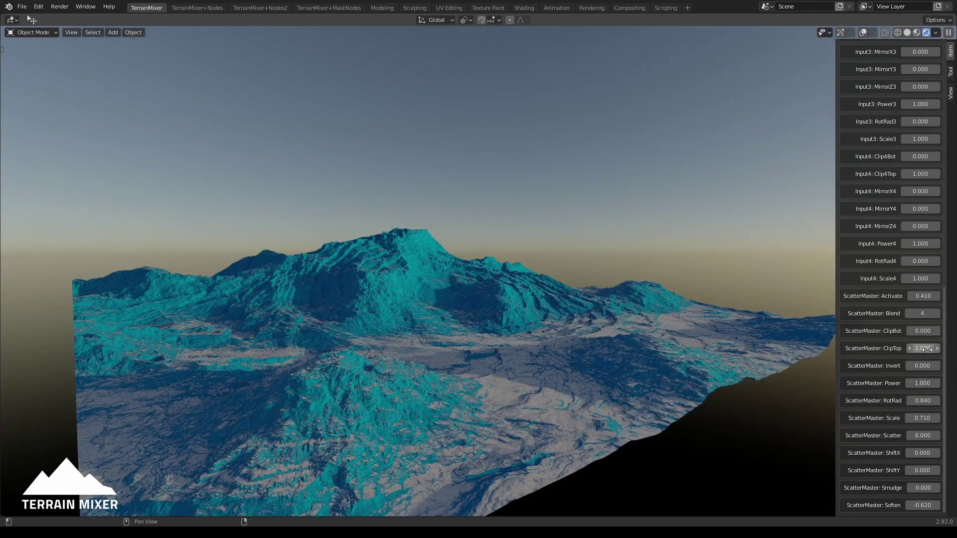
left_click_drag(922, 348, 906, 348)
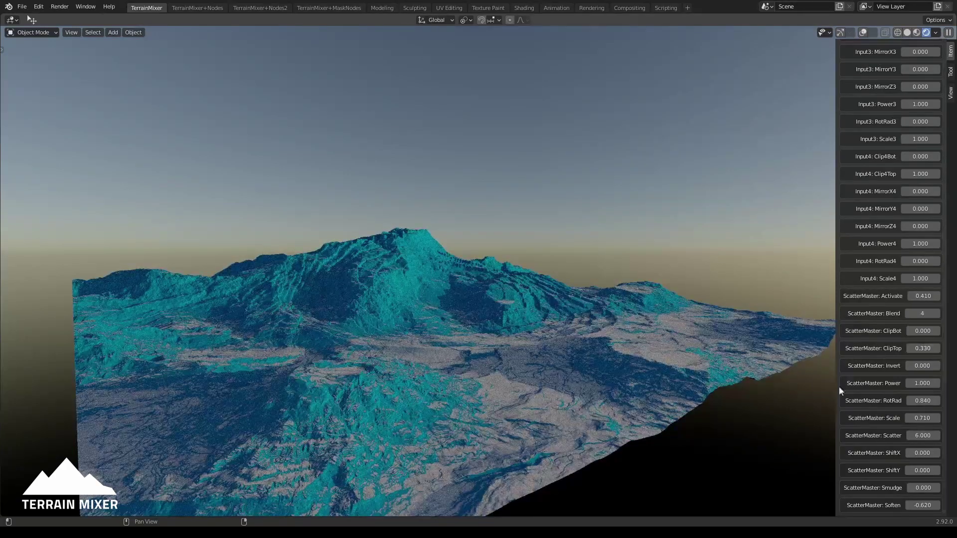
- Examine the mixed terrain from several angles, close to the ground and from farther away
middle_click_drag(698, 401, 513, 382)
scroll(512, 383, "up", 2)
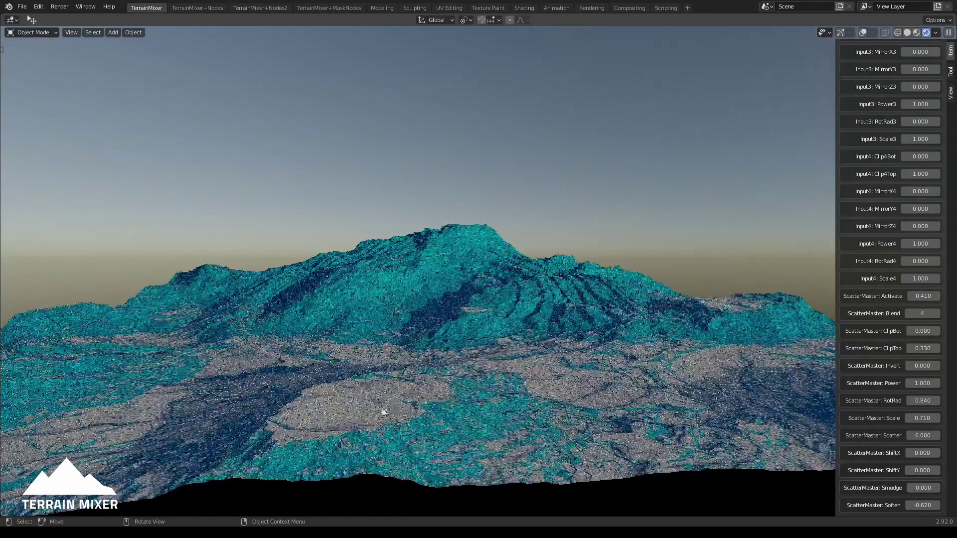
middle_click_drag(346, 409, 450, 398)
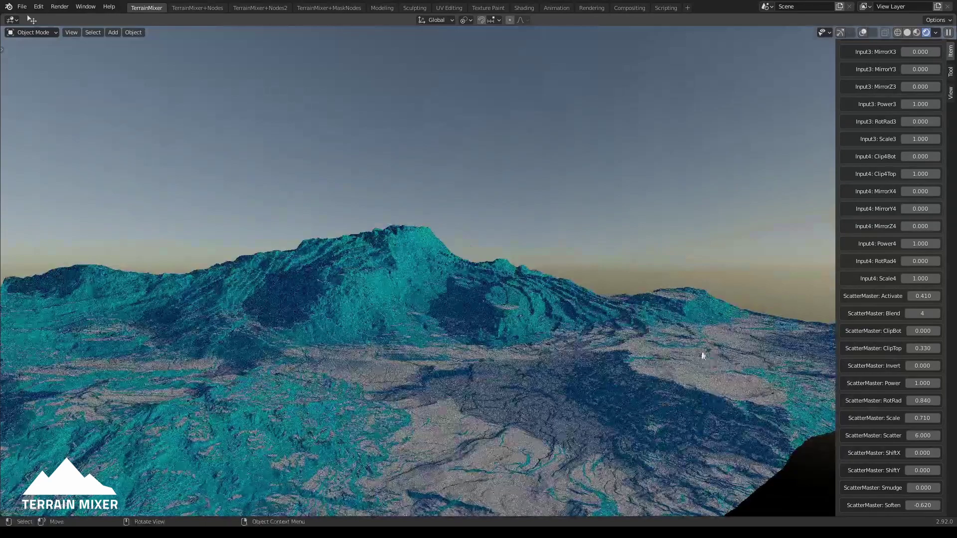
middle_click_drag(706, 378, 702, 372)
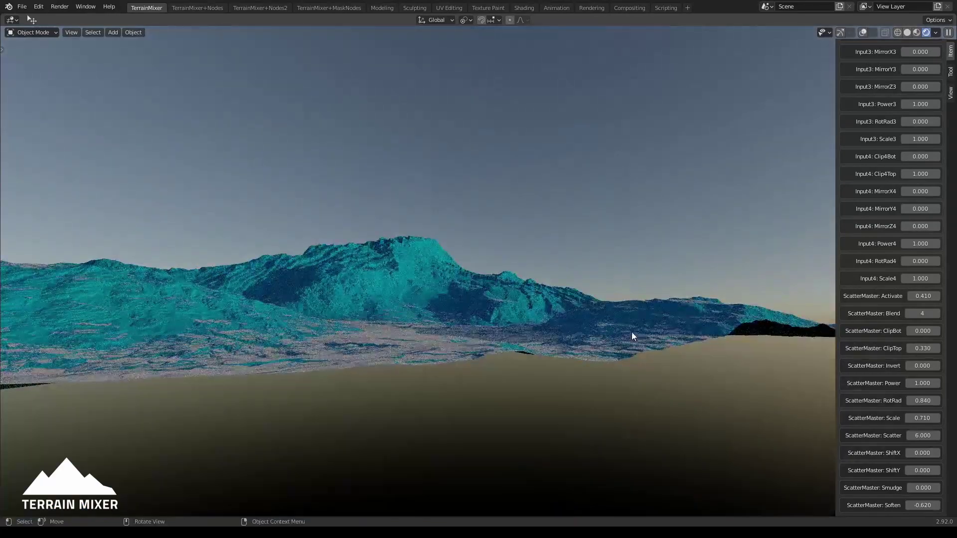
scroll(631, 332, "up", 1)
middle_click_drag(632, 333, 671, 333)
scroll(667, 336, "up", 2)
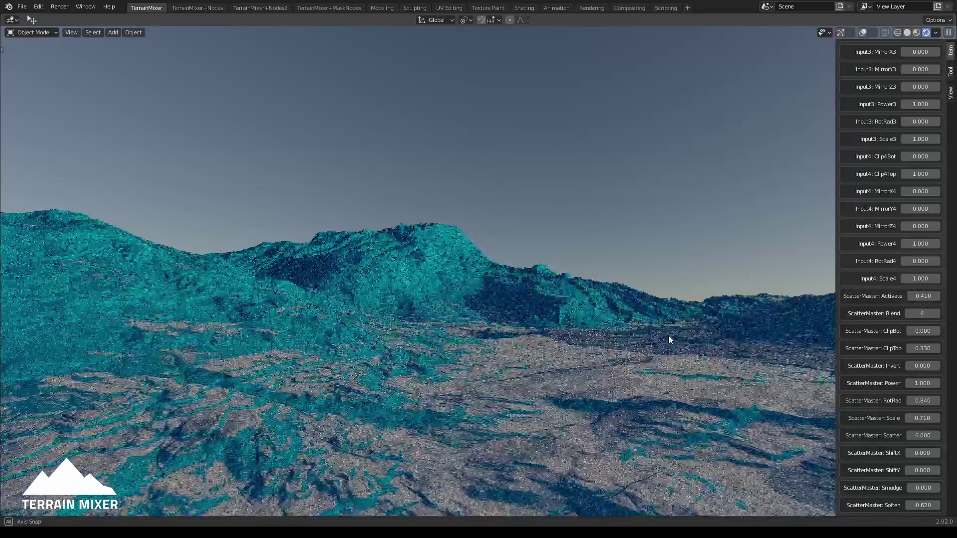
scroll(698, 375, "up", 2)
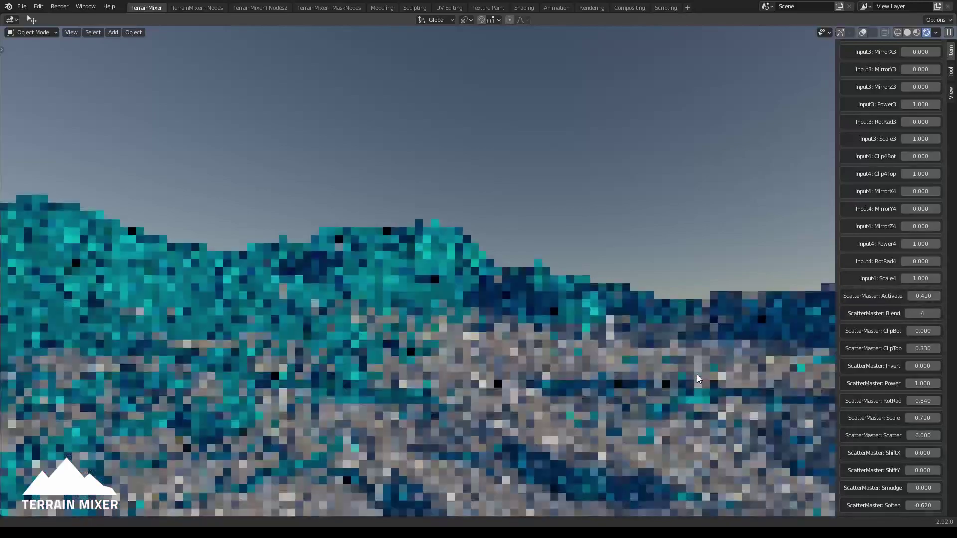
scroll(696, 376, "up", 1)
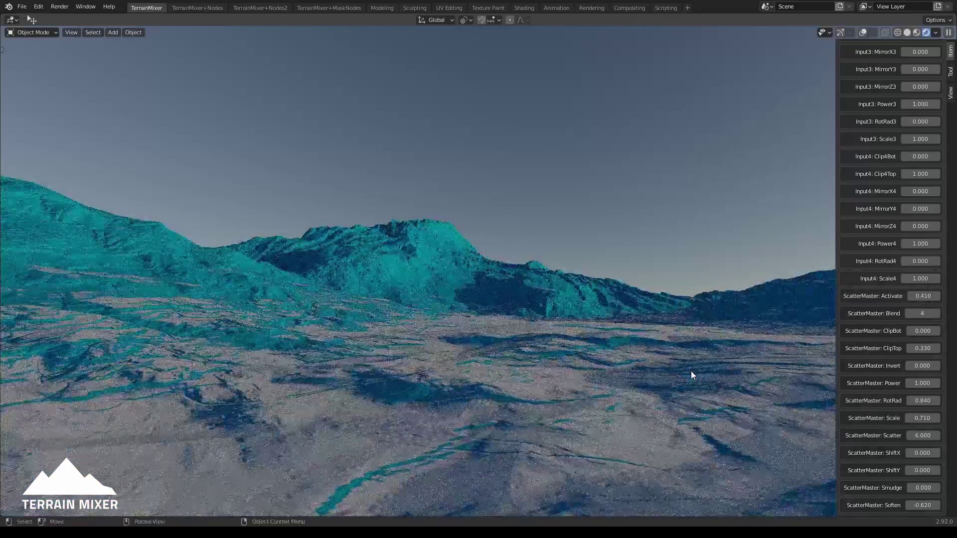
scroll(686, 364, "down", 5)
middle_click_drag(686, 363, 687, 369)
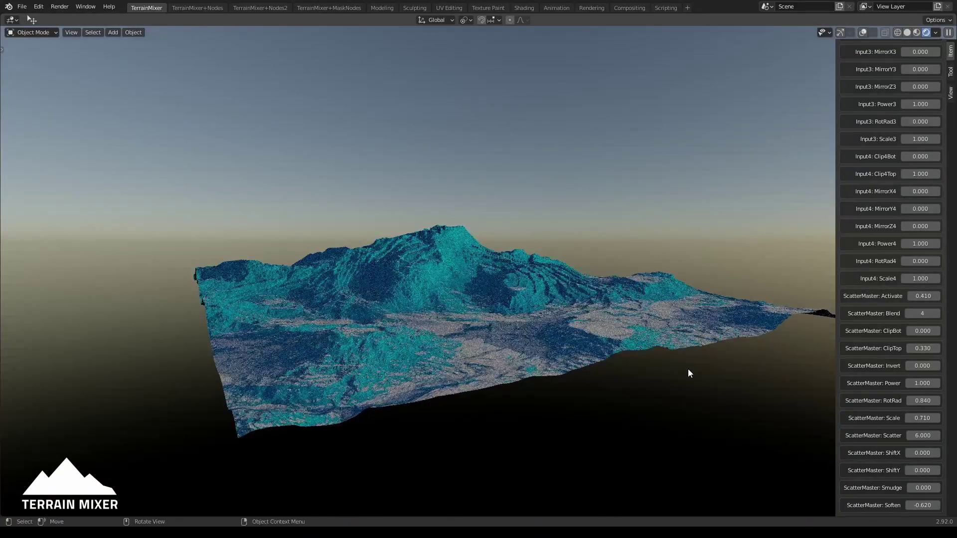
middle_click_drag(676, 294, 683, 338, "shift")
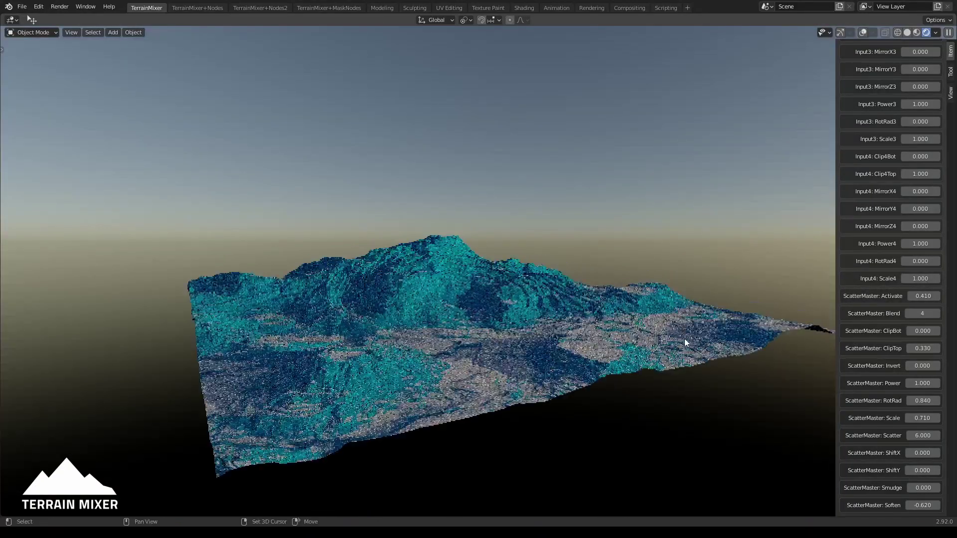
- Recolor the cyan Diffuse BSDF inside the FastShade node group to a pinkish red and return to the full terrain view
left_click(196, 8)
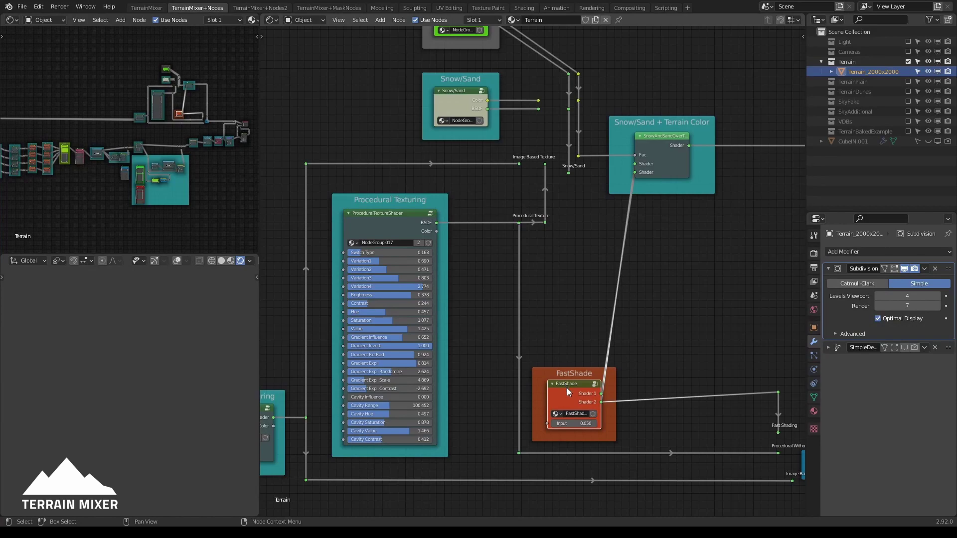
key("Tab")
left_click(480, 290)
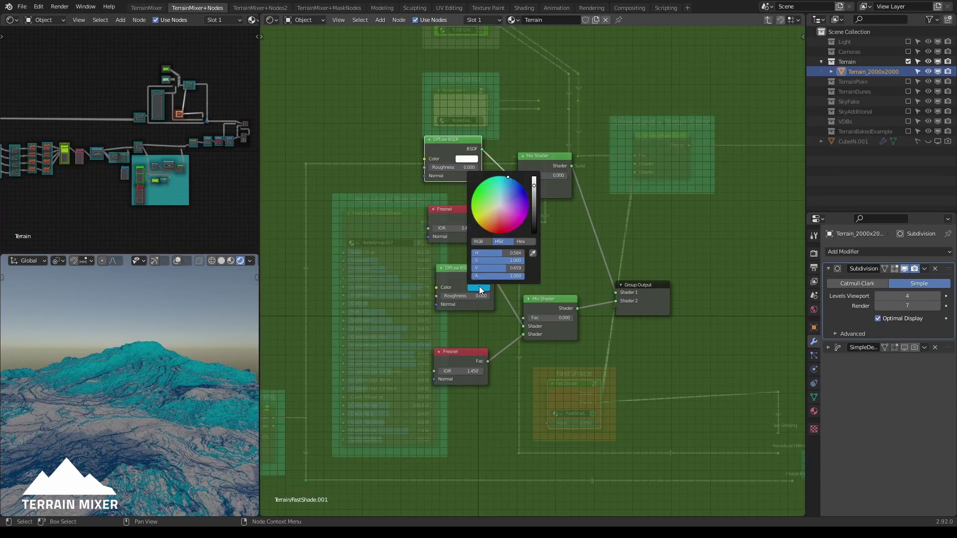
left_click(505, 222)
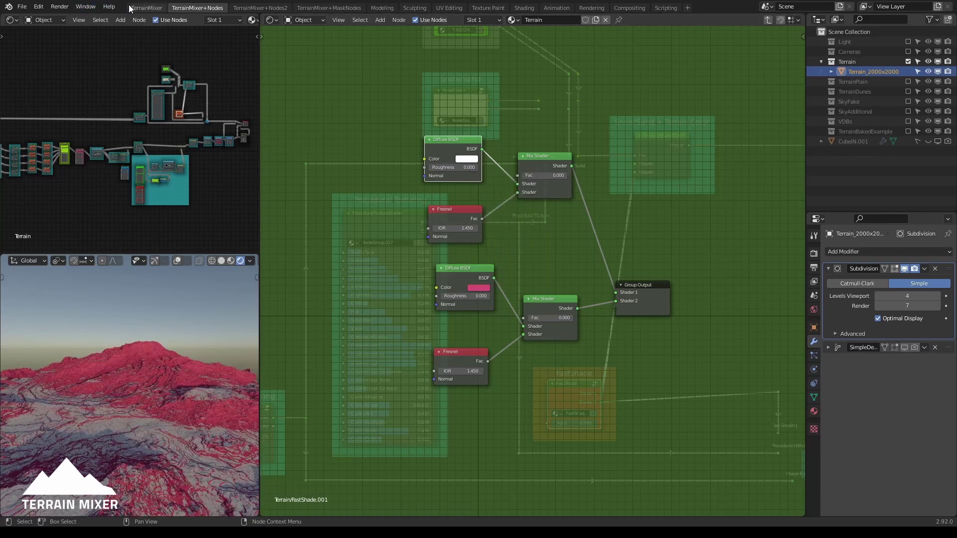
left_click(144, 8)
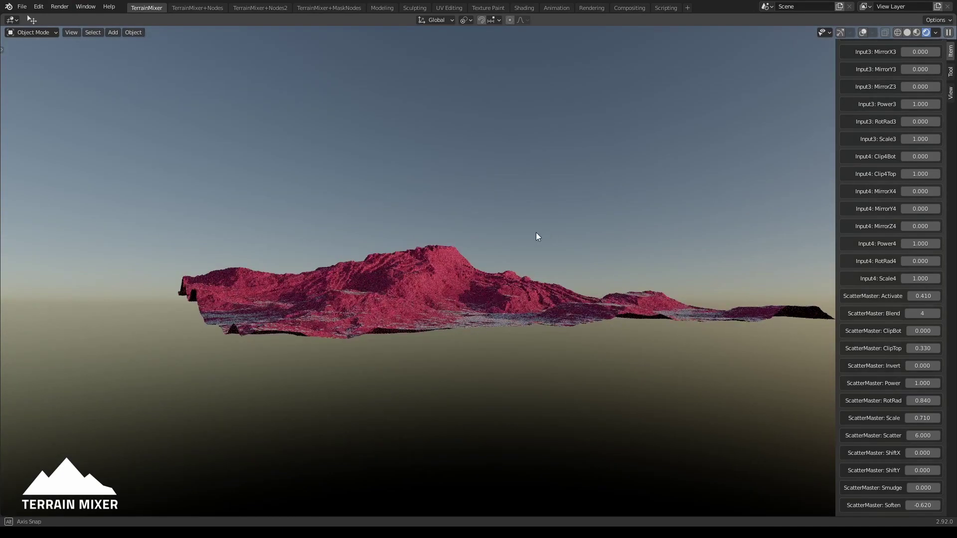
- Check the recolored terrain from a closer, higher viewpoint and start saving the scene as a separate file
middle_click_drag(537, 232, 536, 238)
mouse_move(562, 208)
middle_mouse_down()
mouse_move(572, 207)
mouse_move(566, 229)
mouse_move(572, 222)
middle_mouse_up()
scroll(566, 229, "up", 2)
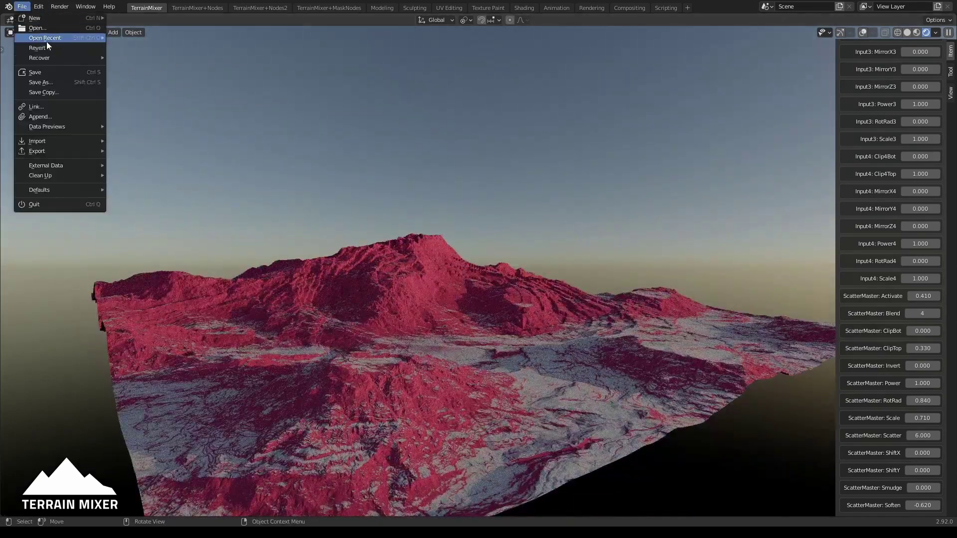
left_click(52, 82)
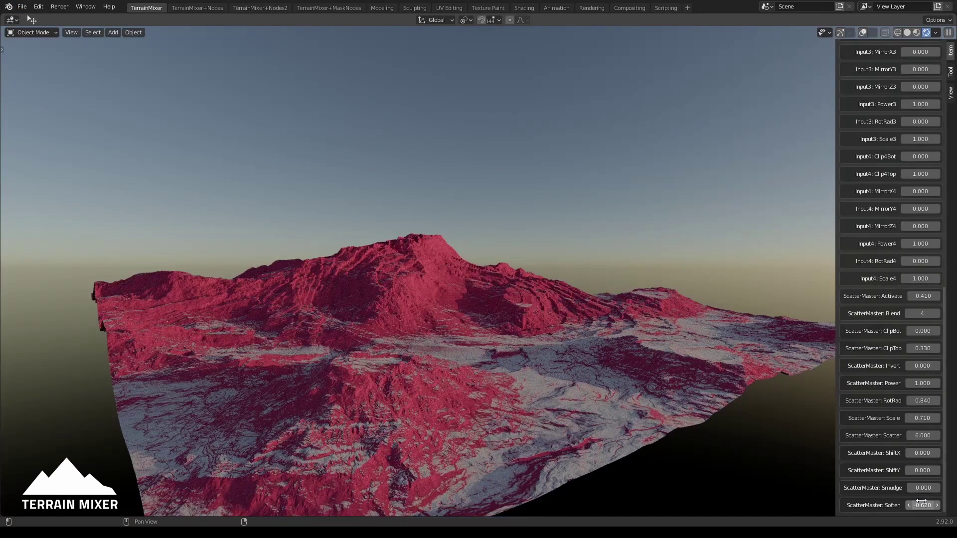
- Reset the ScatterMaster settings, C: HMix_12_34 and the INPUT switches to their default values
key("BackSpace")
key("BackSpace")
key("BackSpace")
key("BackSpace")
key("BackSpace")
key("BackSpace")
scroll(922, 349, "up", 5)
scroll(927, 453, "up", 17)
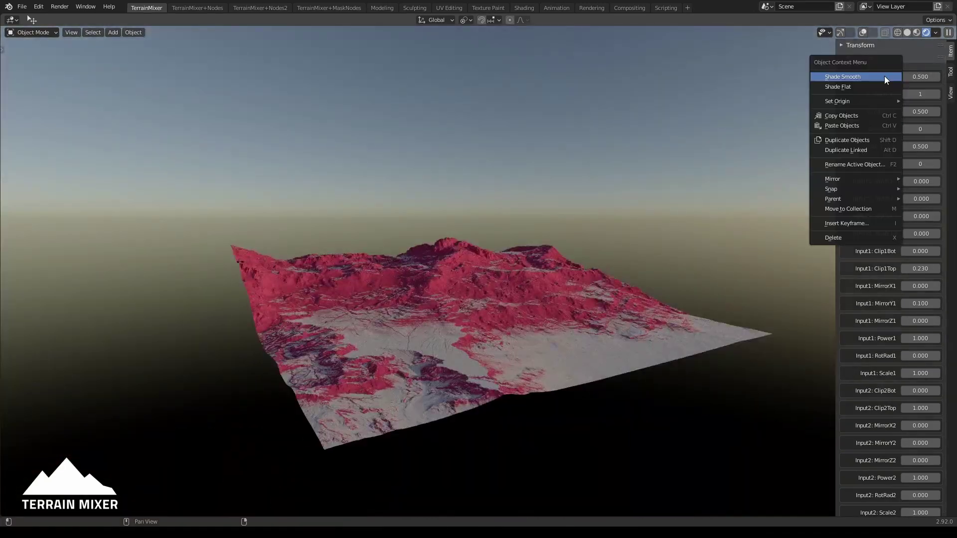
middle_click_drag(722, 225, 922, 310)
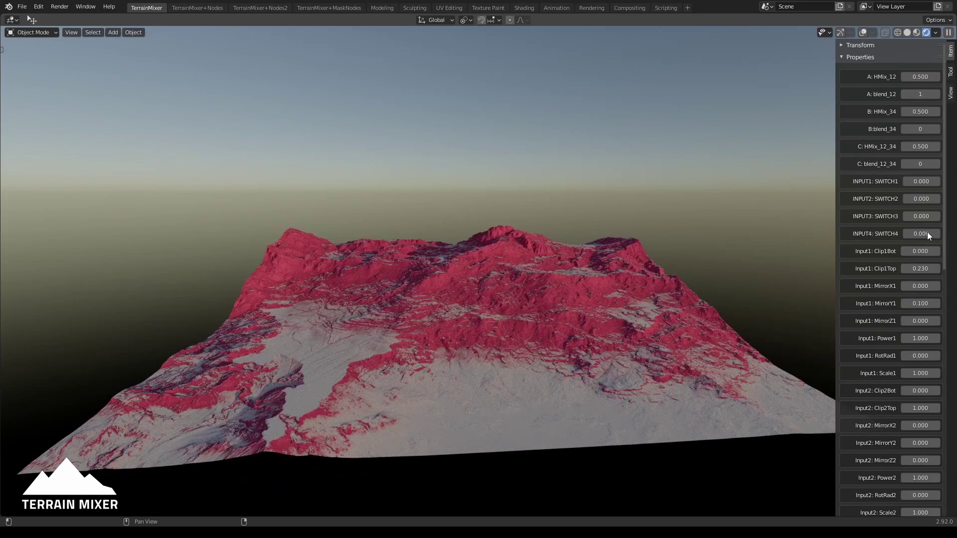
- Set Input1: Power1 to 0.940 and Input2: Power2 to 0.510
scroll(908, 380, "down", 2)
left_click_drag(920, 298, 940, 298)
middle_click_drag(672, 351, 697, 339)
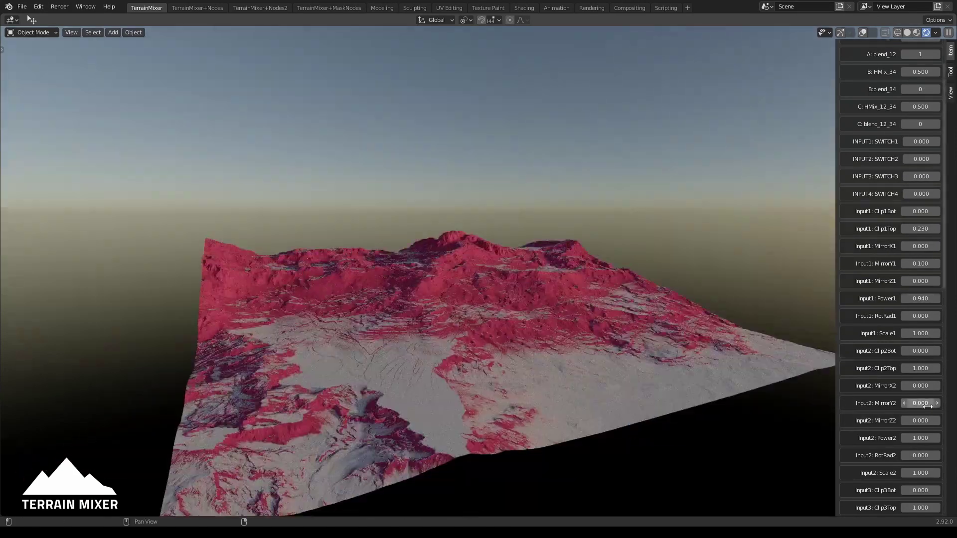
left_click_drag(919, 437, 888, 438)
middle_click_drag(503, 377, 567, 383)
- Leave the FastShade group and insert the Waves node group between Add Cascades and the Without Mask reroute
left_click(197, 8)
key("Tab")
scroll(538, 399, "down", 5)
middle_click_drag(543, 469, 670, 249)
scroll(481, 324, "up", 6)
middle_click_drag(125, 389, 148, 387)
left_click_drag(354, 332, 589, 120)
middle_click_drag(165, 389, 139, 390)
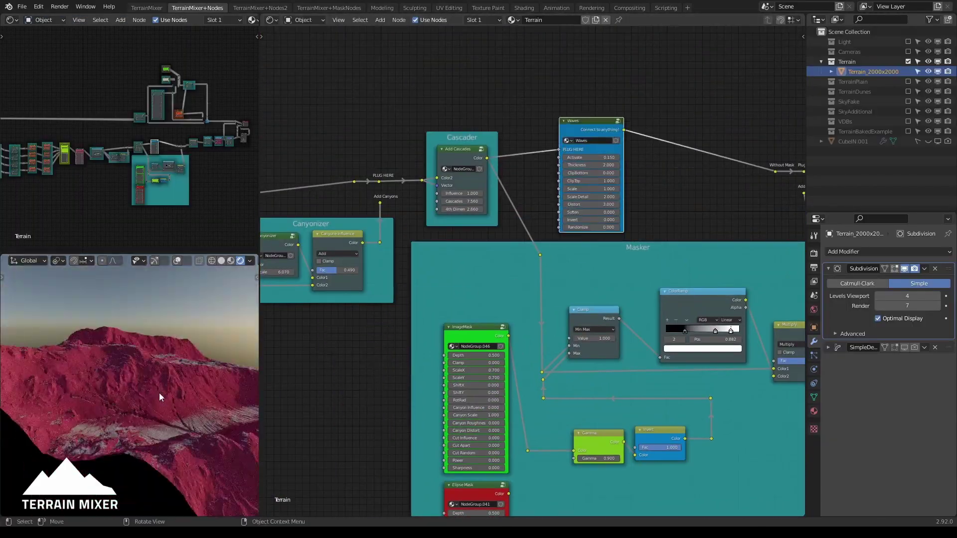
scroll(138, 390, "down", 3)
scroll(528, 264, "up", 4)
scroll(639, 188, "up", 3)
- Set the Waves node's Activate to 0.160 and Scale to 1.400 in the TerrainMixer+Nodes2 workspace
key("ctrl+Page_Down")
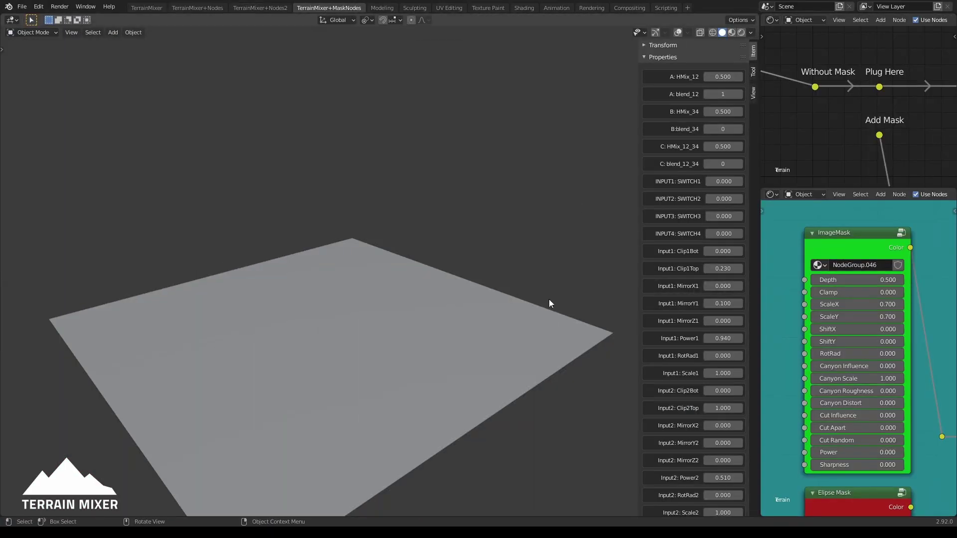
left_click(260, 7)
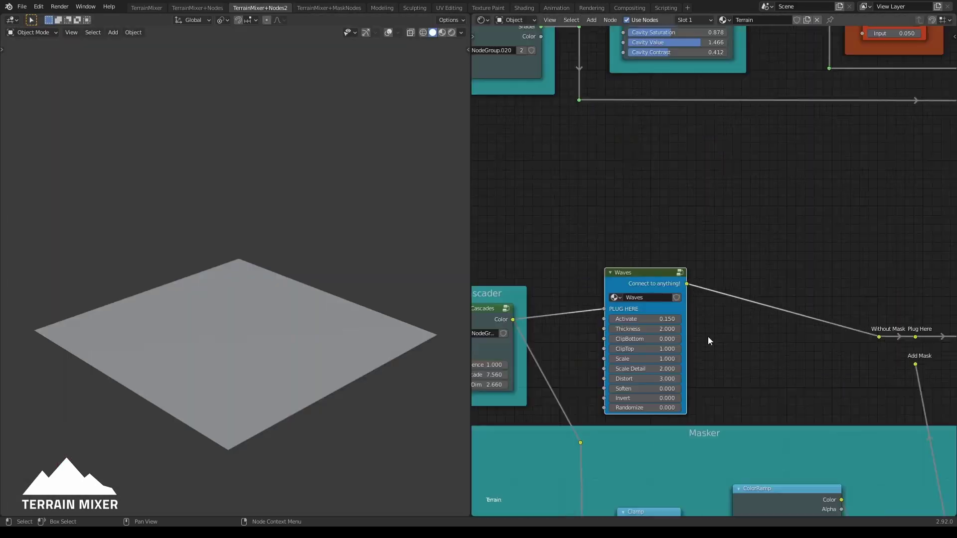
scroll(588, 399, "up", 4)
left_click_drag(722, 220, 698, 243)
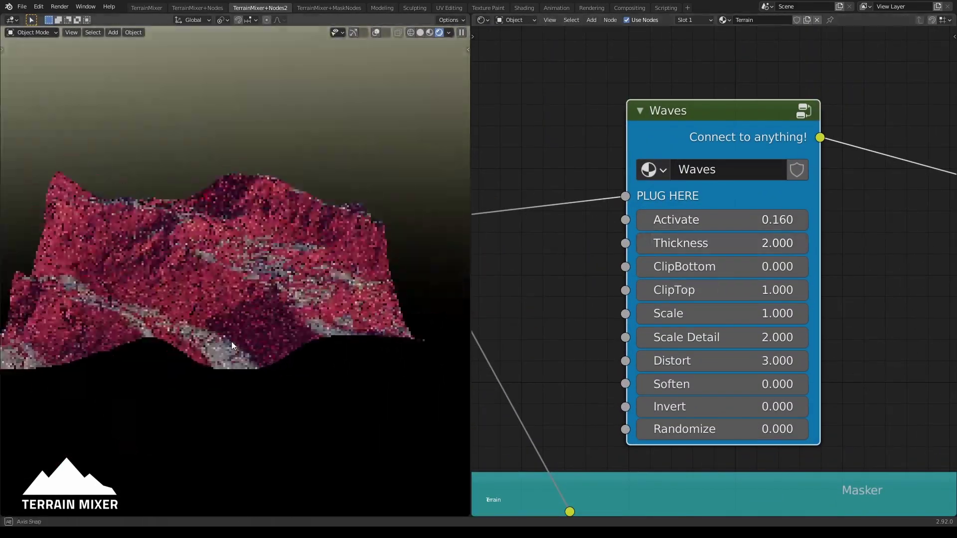
middle_click_drag(231, 346, 299, 374)
left_click_drag(722, 314, 742, 313)
middle_click_drag(379, 332, 312, 282)
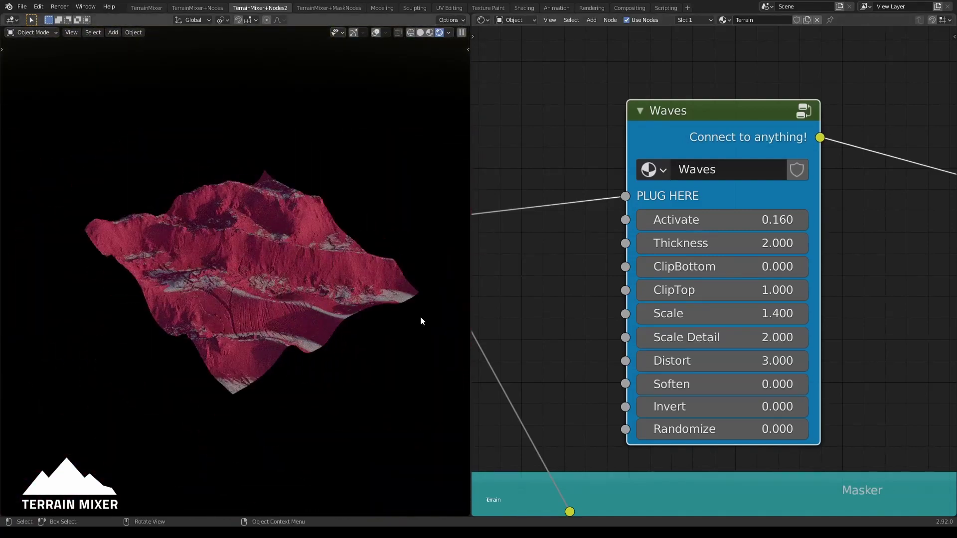
middle_click_drag(421, 318, 392, 314)
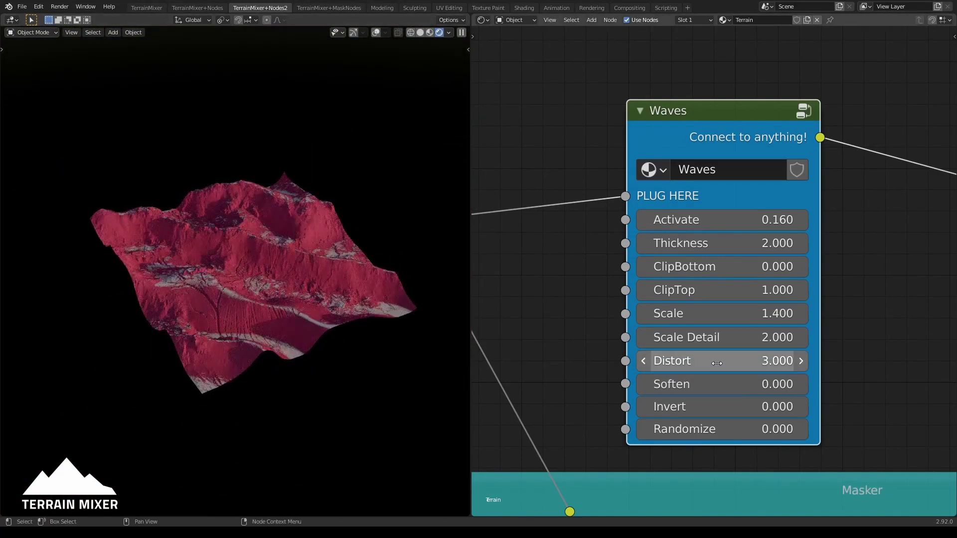
- Set the Waves node's Distort to 4.950 and inspect the wave shapes up close and from afar
mouse_move(723, 361)
left_mouse_down()
mouse_move(747, 360)
mouse_move(727, 361)
left_mouse_up()
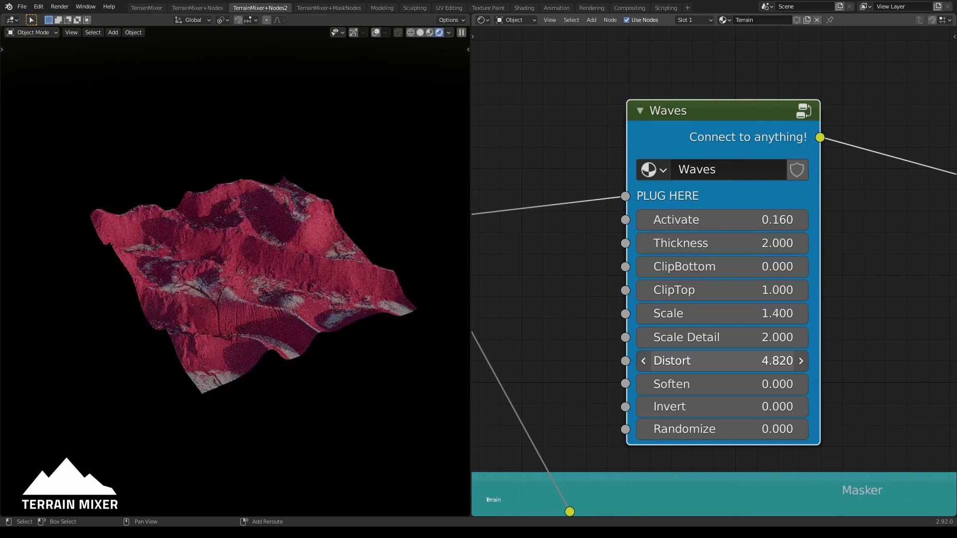
scroll(274, 309, "up", 6)
scroll(262, 298, "down", 5)
scroll(313, 267, "up", 7)
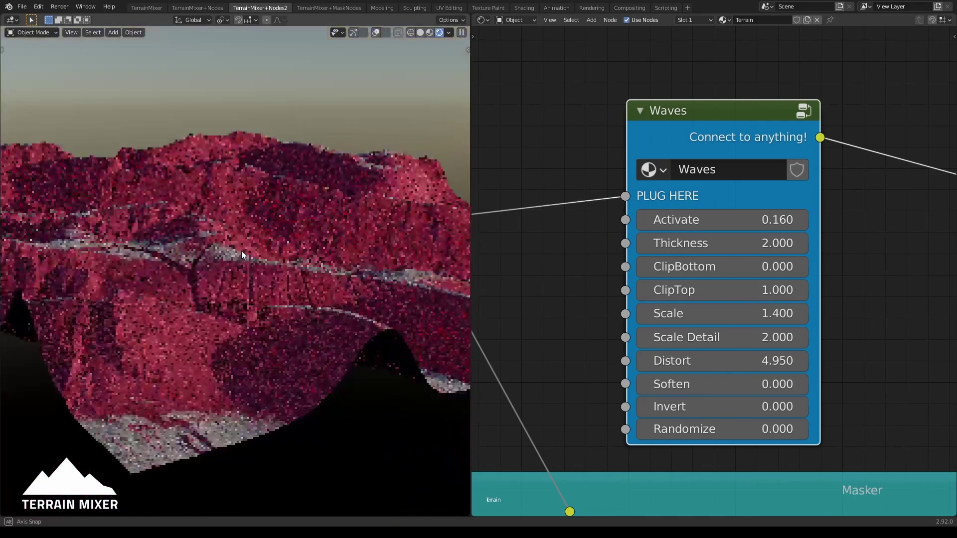
scroll(251, 237, "down", 5)
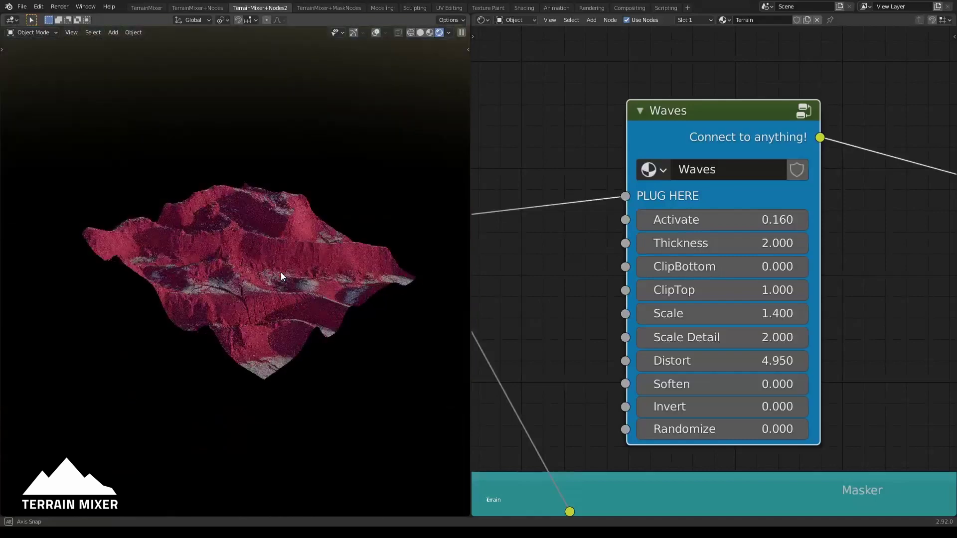
- Connect the Add Mask reroute to the Plug Here reroute in place of Without Mask
scroll(702, 251, "down", 6)
middle_click_drag(702, 252, 746, 237)
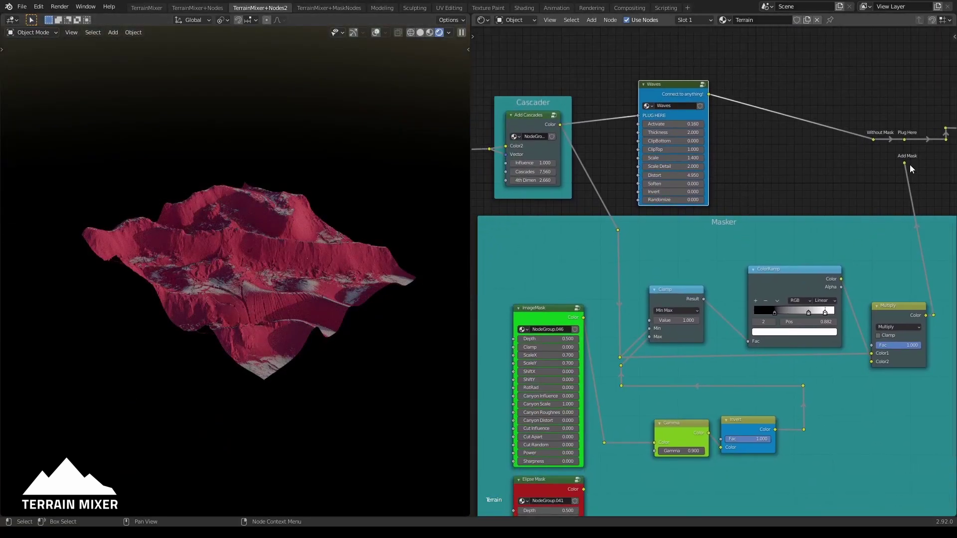
scroll(903, 165, "up", 5)
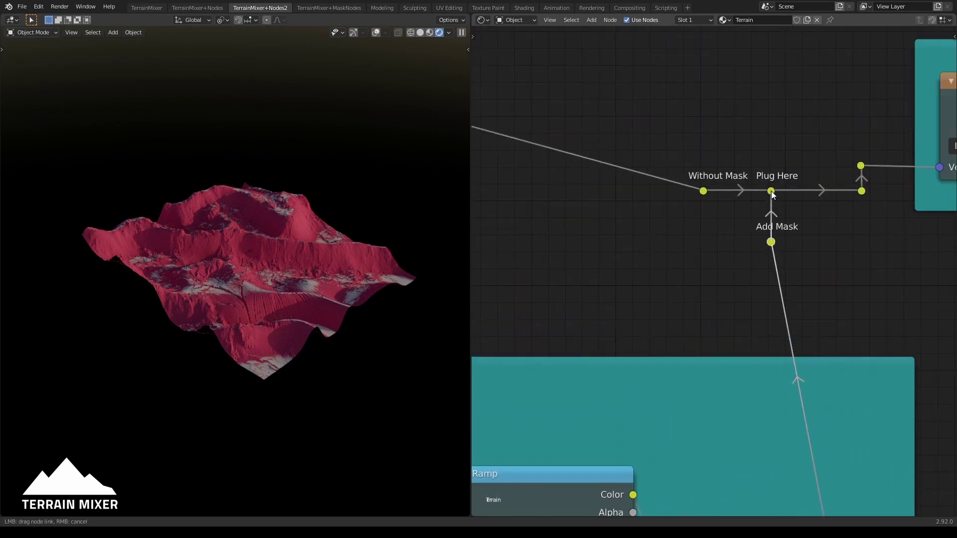
left_click_drag(771, 194, 770, 195)
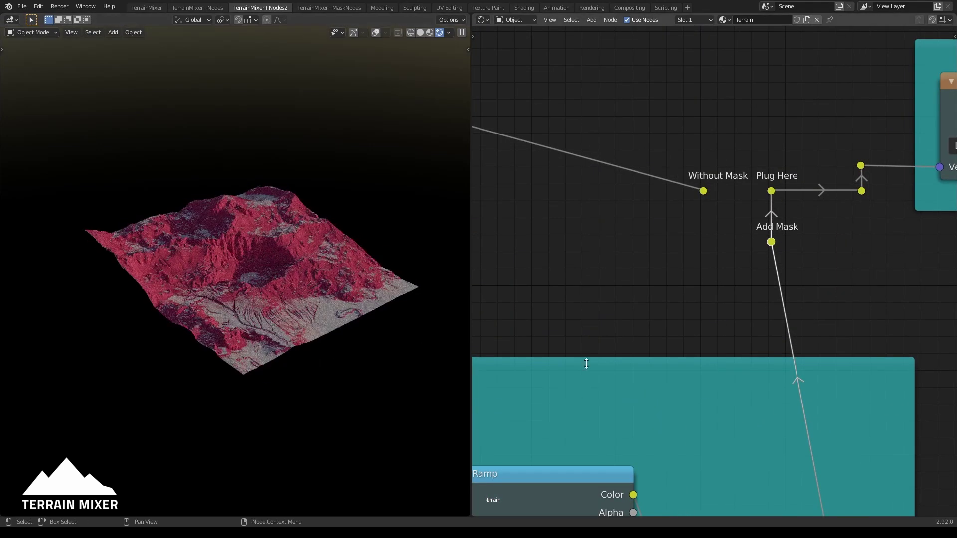
- Feed the Elipse Mask's Color output into the Masker's Gamma node in place of the ImageMask
scroll(672, 351, "down", 6)
scroll(669, 358, "up", 1)
middle_click_drag(670, 358, 721, 326)
scroll(649, 304, "up", 4)
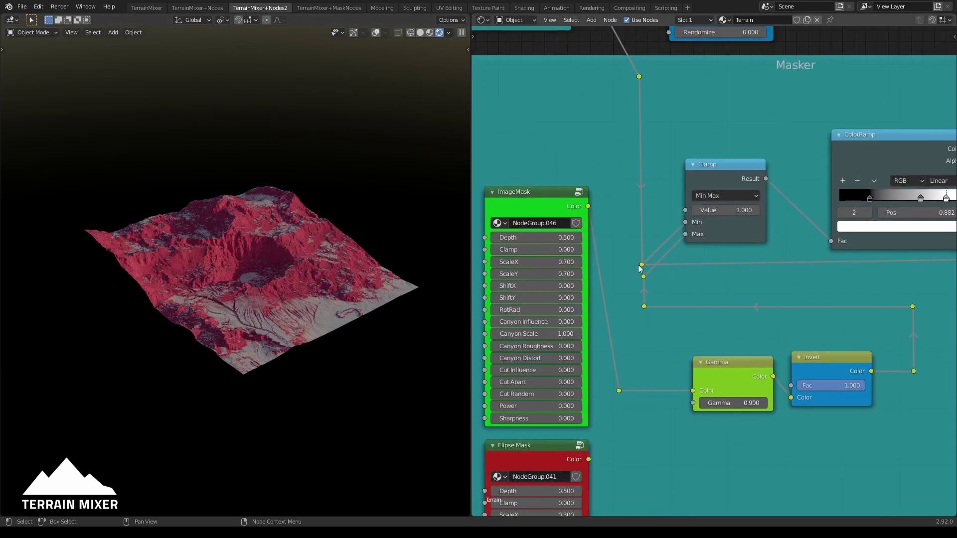
left_click_drag(669, 373, 700, 308)
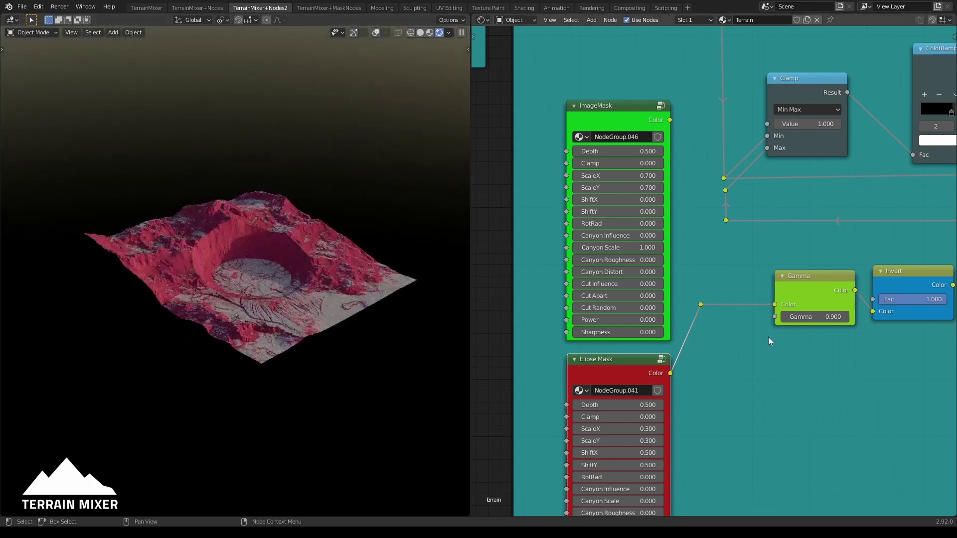
- Set the mask's Gamma to 1.180 and feed it from the ImageMask again with ScaleY at 2.000
left_click_drag(814, 316, 797, 316)
scroll(250, 342, "up", 3)
middle_click_drag(309, 309, 338, 319)
scroll(319, 239, "down", 3)
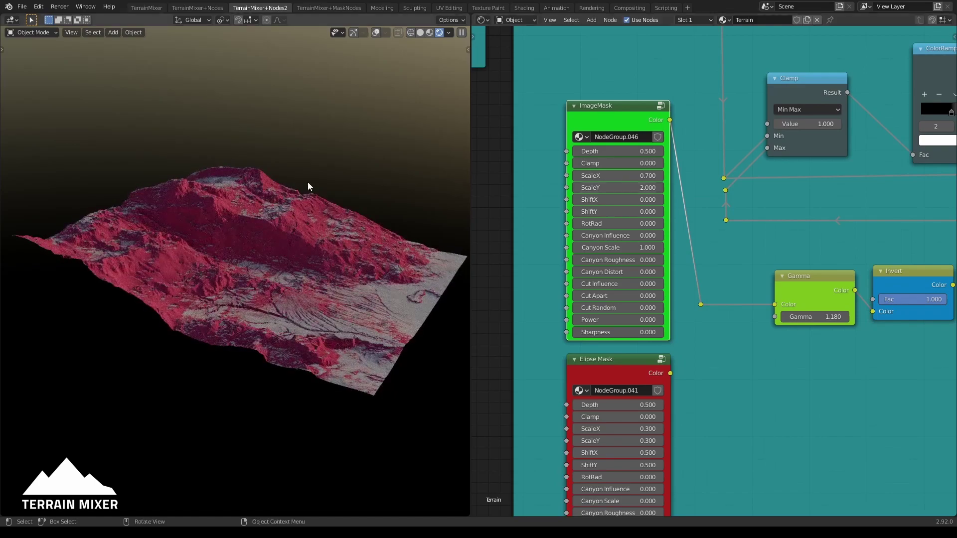
- Set the ImageMask's ShiftY to 0.100 and Sharpness to -0.120, and lower the Gamma to 0.690
middle_click_drag(308, 187, 284, 224)
left_click(658, 211)
middle_click_drag(284, 319, 320, 240)
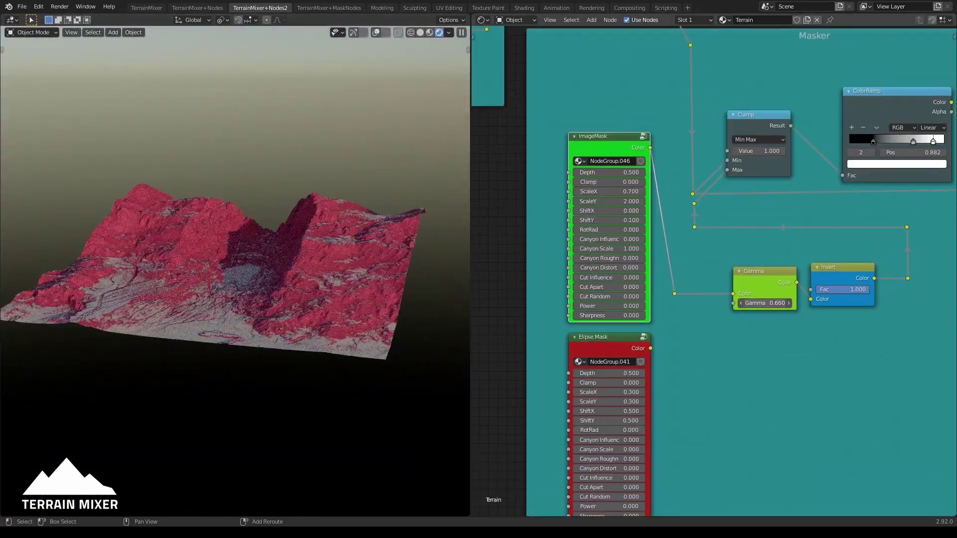
scroll(727, 352, "up", 3)
scroll(324, 321, "down", 2)
middle_click_drag(324, 322, 443, 379)
- Plug Without Mask into Plug Here to compare the unmasked terrain, and restore the Add Mask connection
scroll(686, 293, "down", 8)
middle_click_drag(777, 181, 711, 262)
scroll(712, 263, "up", 4)
middle_click_drag(841, 240, 841, 245)
left_click(836, 256)
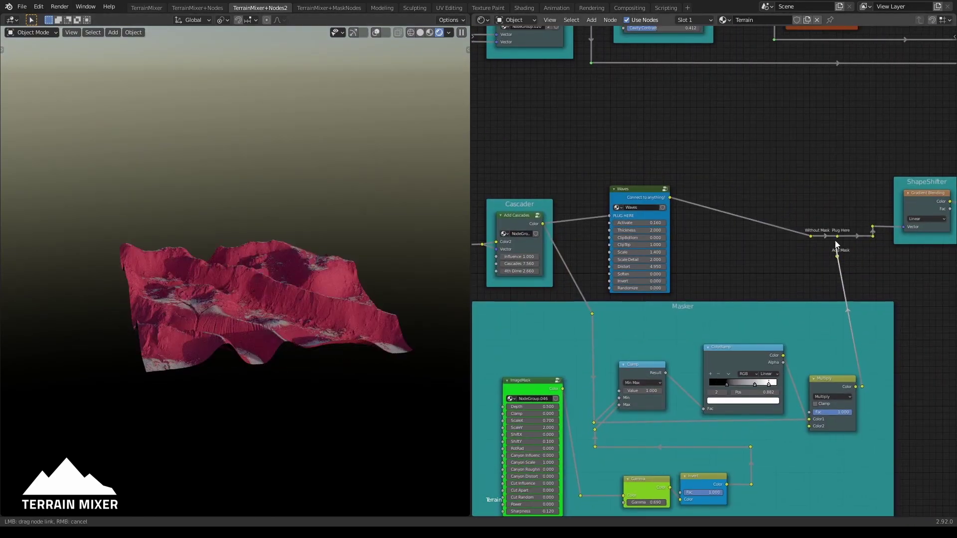
left_click_drag(835, 247, 836, 254)
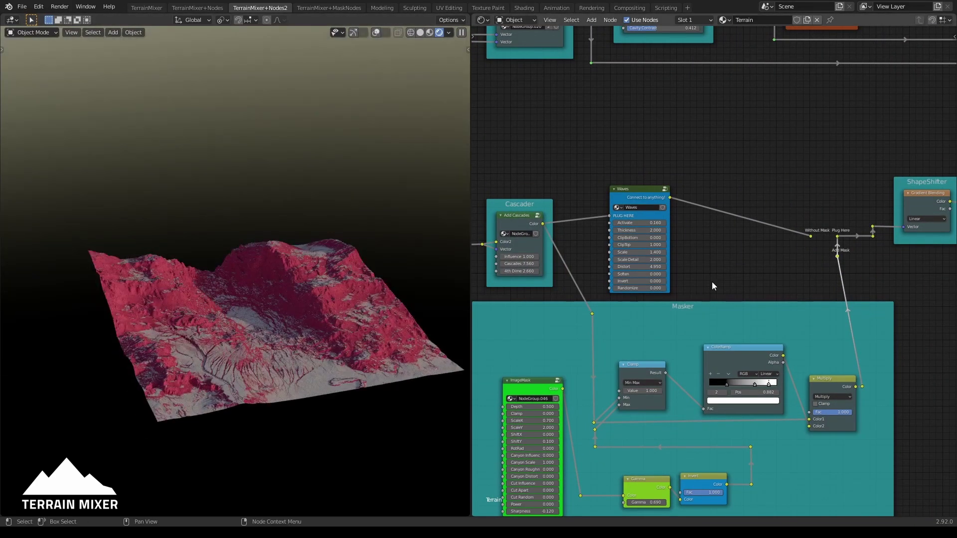
- Feed the Waves output into the Masker's input reroute and set the ImageMask's RotRad to 2.100
left_click_drag(592, 309, 592, 314)
middle_click_drag(424, 311, 293, 375)
scroll(293, 376, "down", 5)
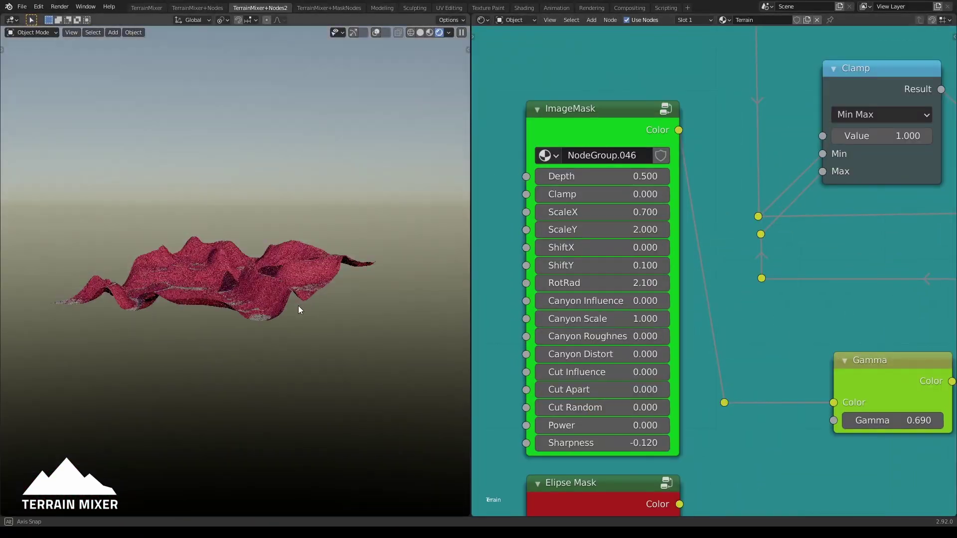
- Examine how the mask cuts into the wave terrain from several sides, close up and from farther away
middle_click_drag(298, 306, 230, 329)
scroll(279, 299, "up", 4)
middle_click_drag(352, 278, 287, 288)
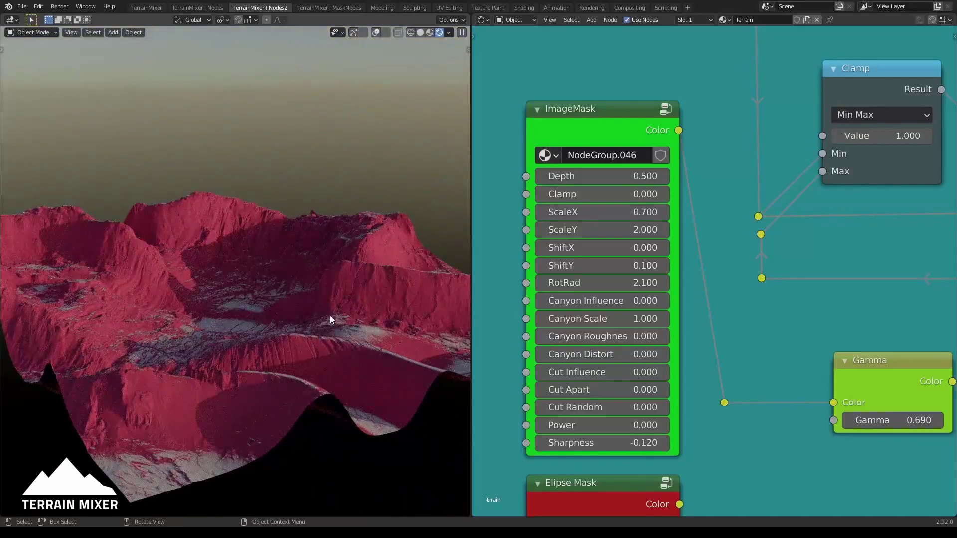
middle_click_drag(378, 336, 326, 353)
scroll(354, 318, "down", 4)
scroll(334, 324, "down", 4)
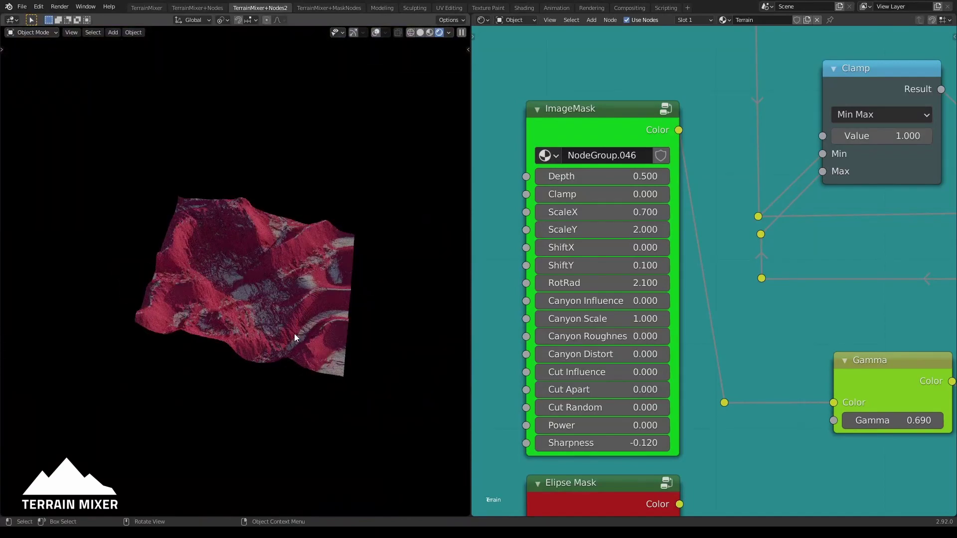
middle_click_drag(315, 315, 328, 301)
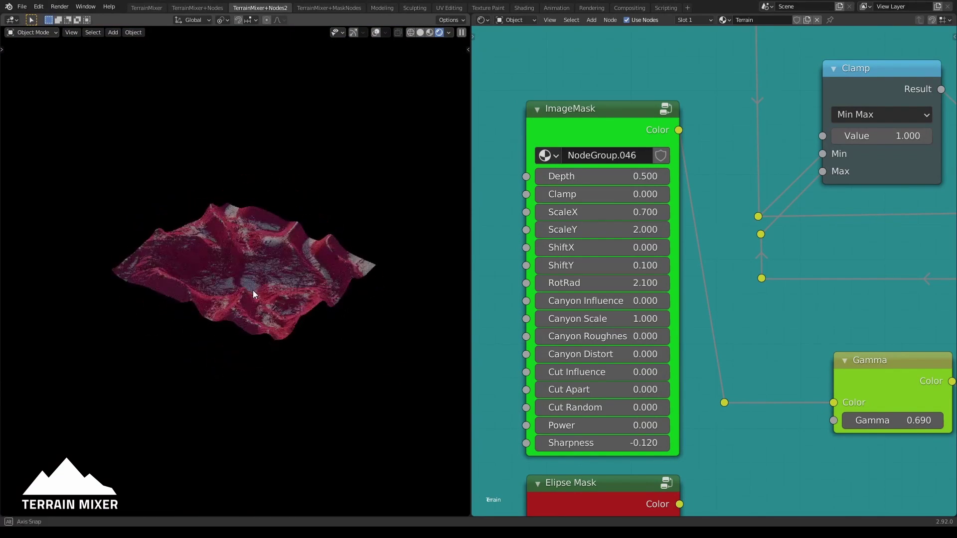